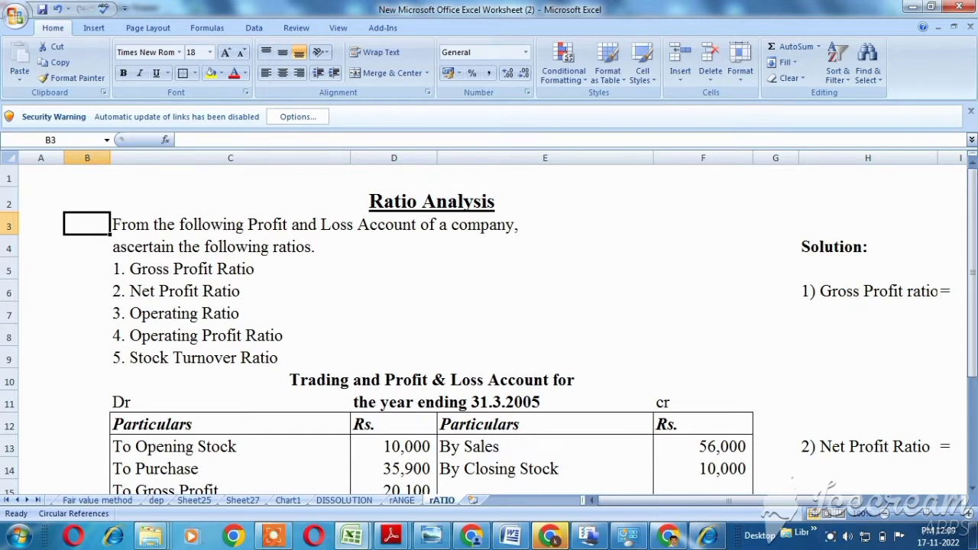
# - Review the trading account figures before starting the gross profit working
pyautogui.press('Down')
pyautogui.press('Down')
pyautogui.press('Down')
pyautogui.press('Down')
pyautogui.press('Down')
pyautogui.press('Down')
pyautogui.press('Down')
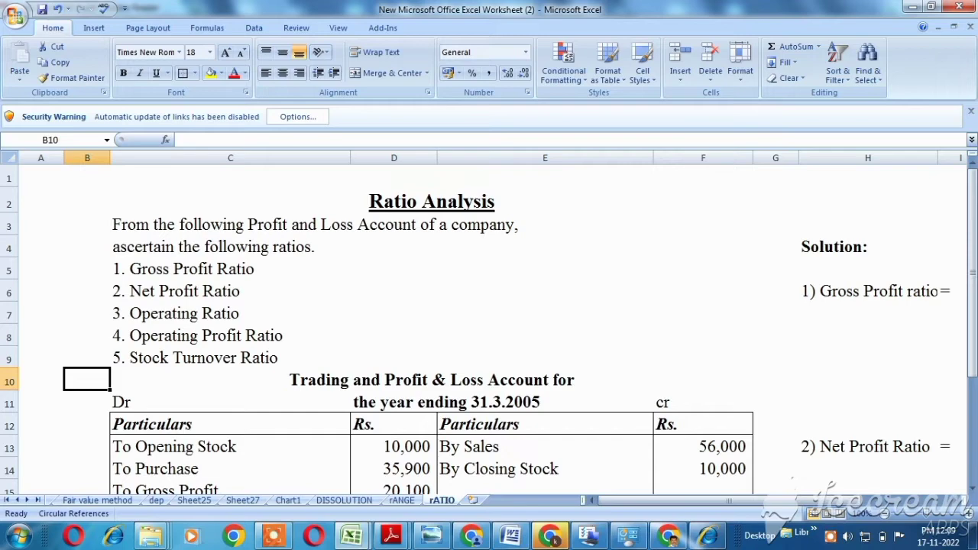
pyautogui.press('Down')
pyautogui.press('Down')
pyautogui.press('Down')
pyautogui.press('Down')
pyautogui.press('Down')
pyautogui.press('Down')
pyautogui.press('Down')
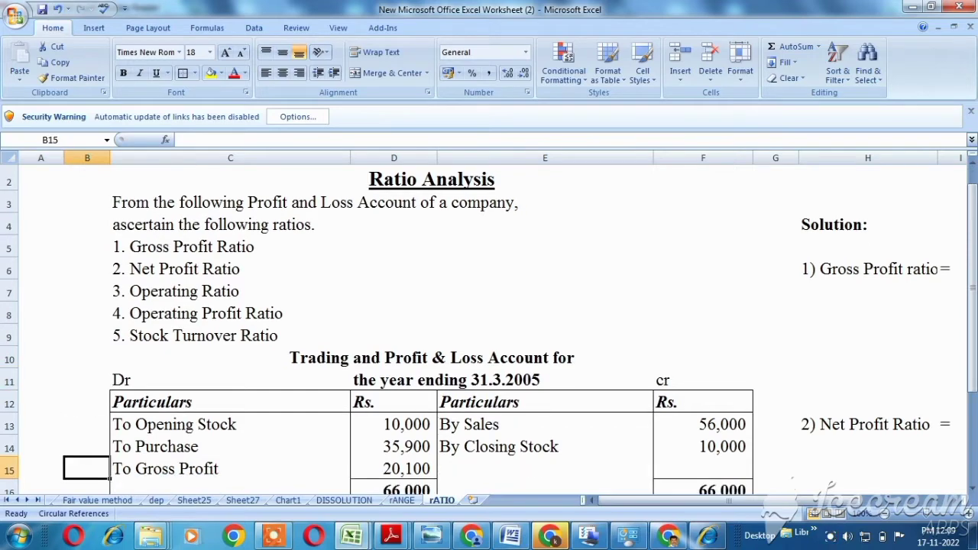
pyautogui.press('Down')
pyautogui.press('Down')
pyautogui.press('Down')
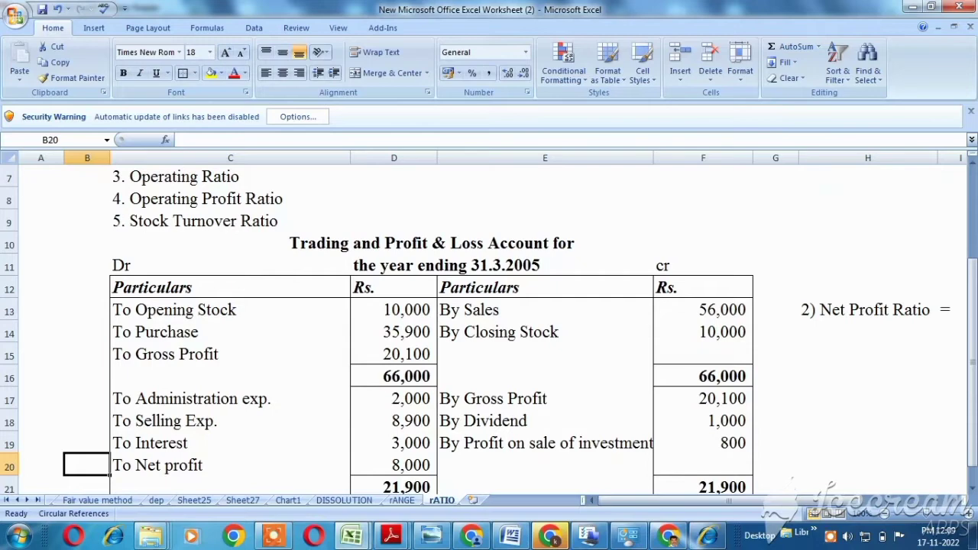
pyautogui.press('Down')
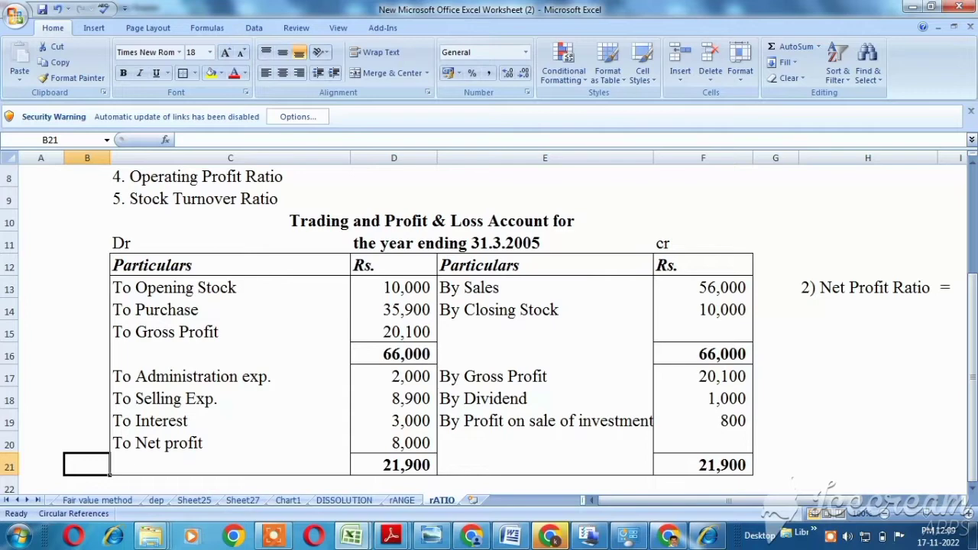
pyautogui.press('Up')
pyautogui.press('Up')
pyautogui.press('Up')
pyautogui.press('Up')
pyautogui.press('Up')
pyautogui.press('Up')
pyautogui.press('Up')
pyautogui.press('Up')
pyautogui.press('Up')
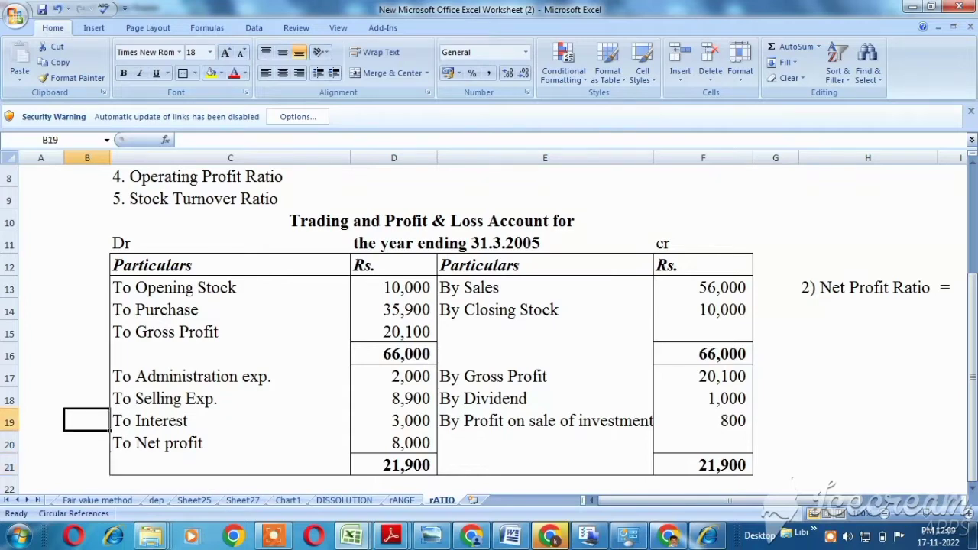
pyautogui.press('Up')
pyautogui.press('Up')
pyautogui.press('Up')
pyautogui.press('Up')
pyautogui.press('Up')
pyautogui.press('Up')
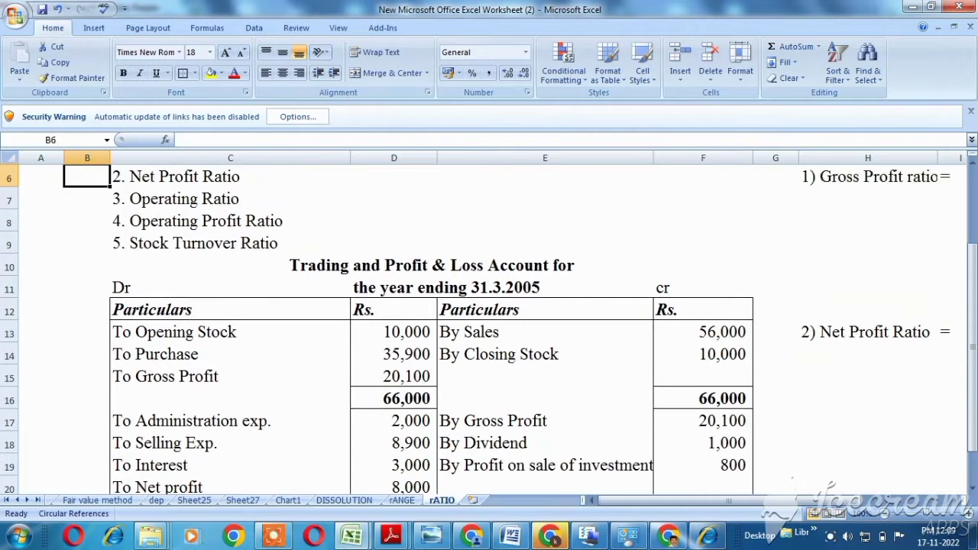
pyautogui.press('Up')
pyautogui.press('Up')
pyautogui.press('Right')
pyautogui.press('Right')
pyautogui.press('Right')
pyautogui.press('Right')
pyautogui.press('Right')
pyautogui.press('Right')
pyautogui.press('Right')
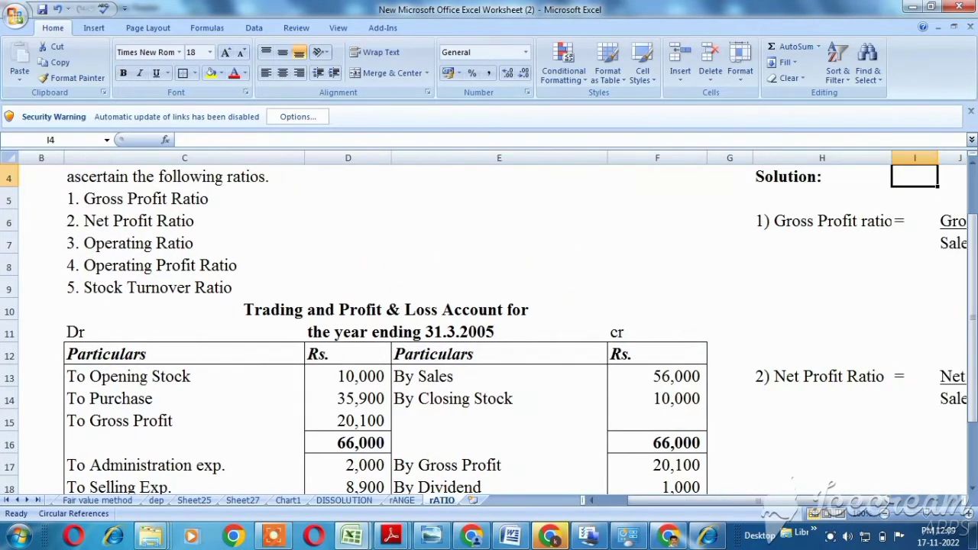
# - Put an equals sign in I8 under the Gross Profit Ratio formula
pyautogui.press('Down')
pyautogui.press('Down')
pyautogui.press('Right')
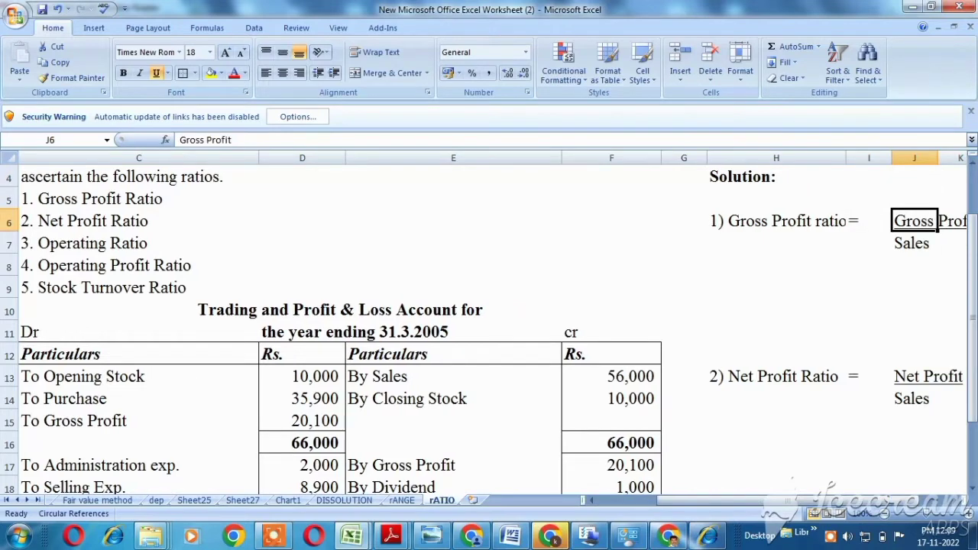
pyautogui.press('Right')
pyautogui.press('Down')
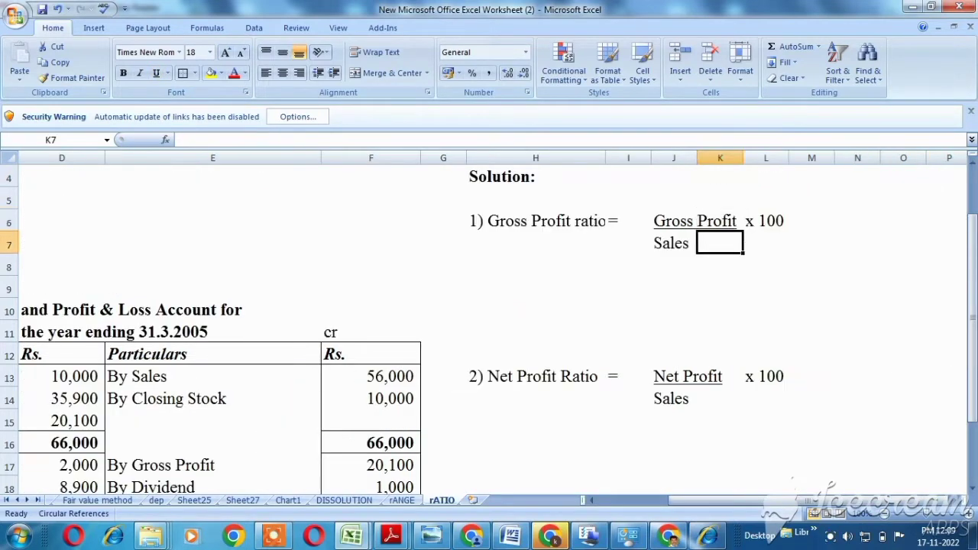
pyautogui.press('Down')
pyautogui.press('Left')
pyautogui.press('Left')
pyautogui.write('=')
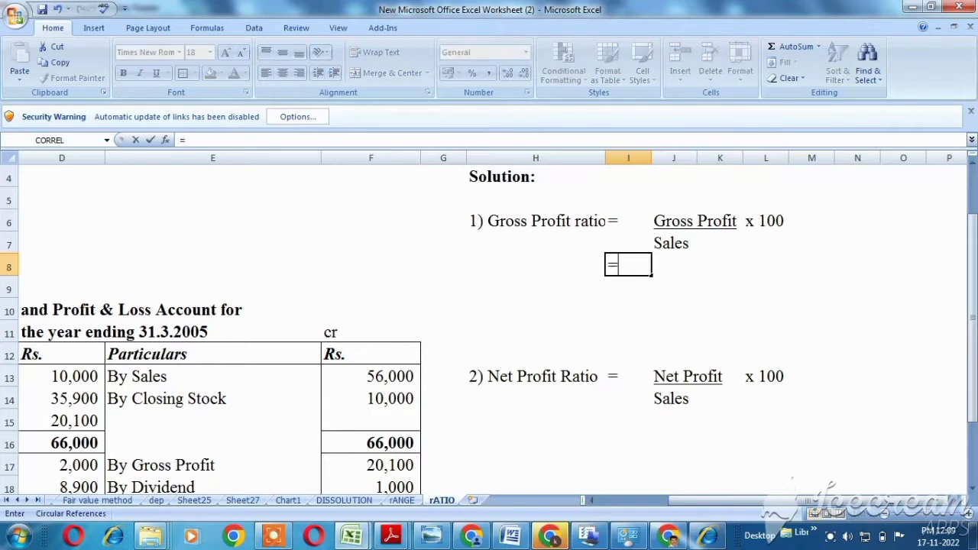
pyautogui.press('Tab')
# - Enter the gross profit figure 20100 in J8
pyautogui.click(536, 484)
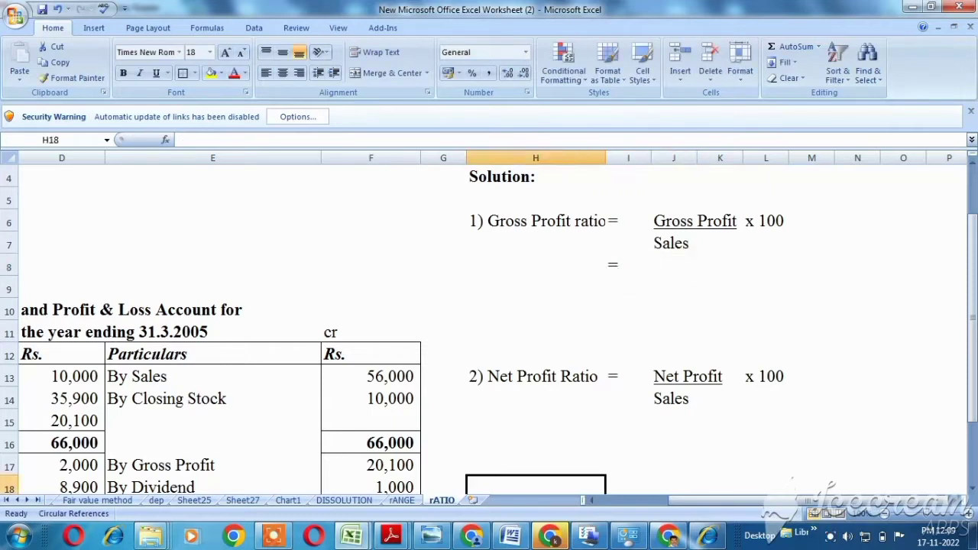
pyautogui.click(674, 264)
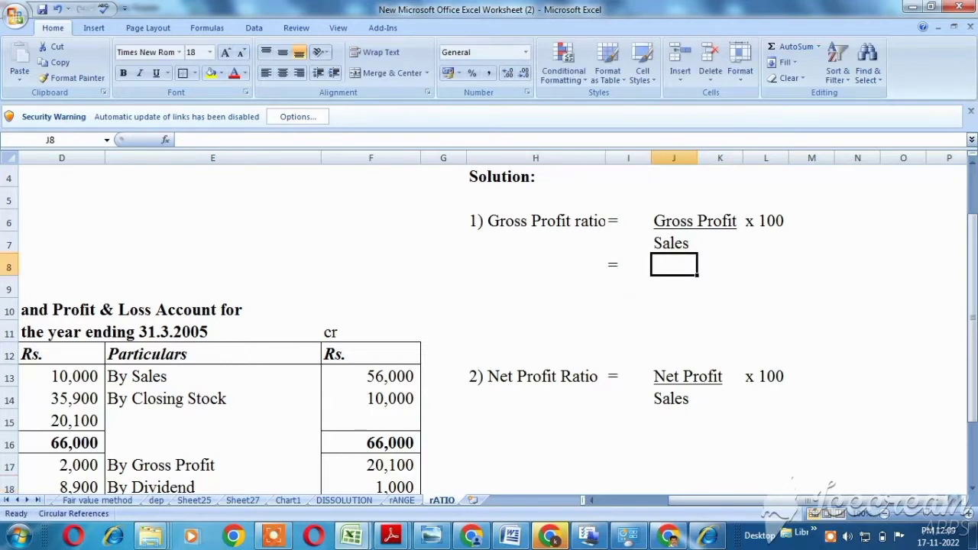
pyautogui.write('20100')
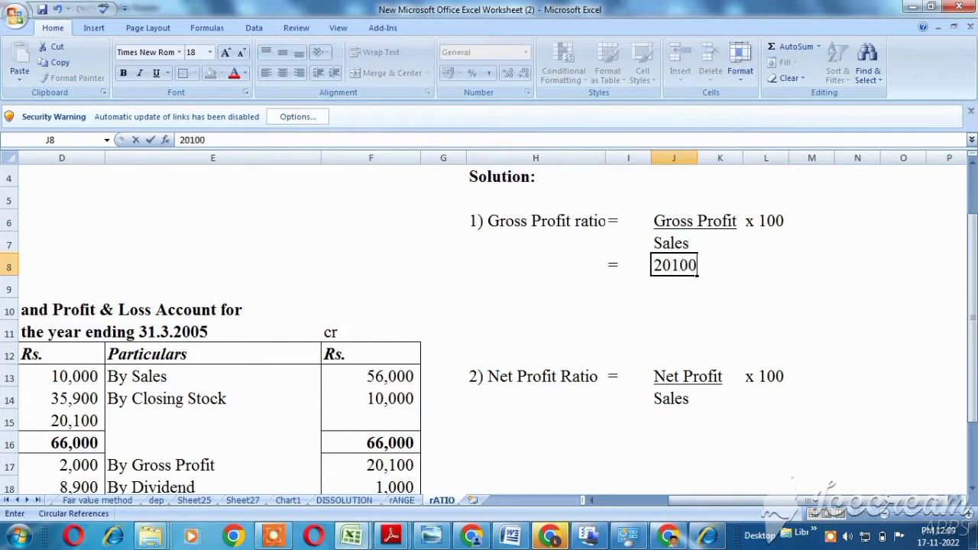
pyautogui.press('Return')
pyautogui.click(675, 265)
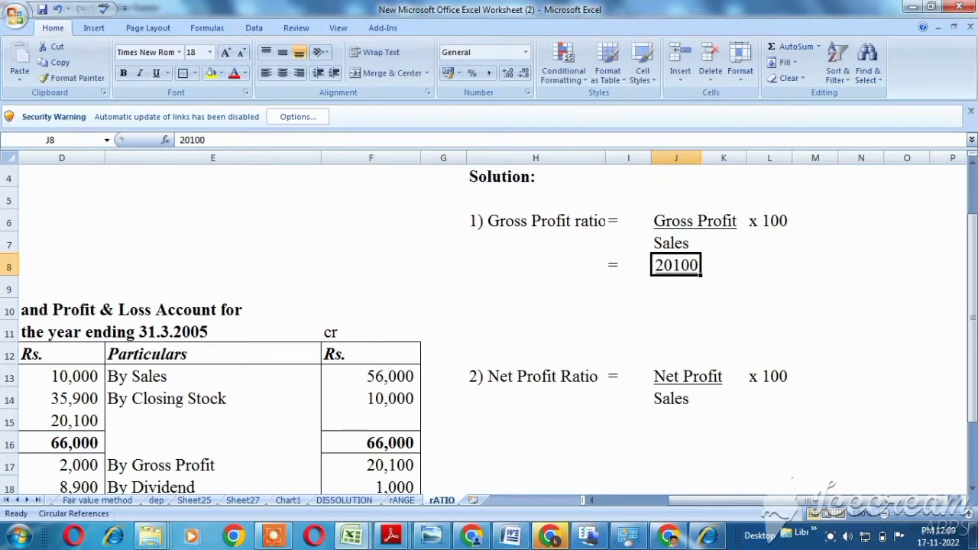
pyautogui.click(676, 287)
# - Check the sales of 56,000 in the account and enter 56000 below 20100 in J9
pyautogui.press('Left')
pyautogui.press('Left')
pyautogui.press('Left')
pyautogui.press('Down')
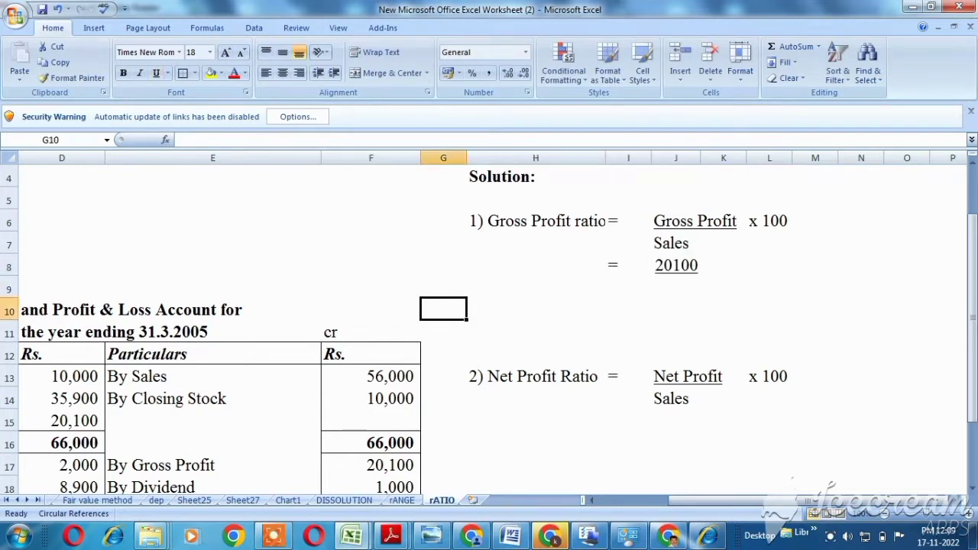
pyautogui.press('Down')
pyautogui.press('Down')
pyautogui.press('Left')
pyautogui.press('Down')
pyautogui.press('Right')
pyautogui.press('Right')
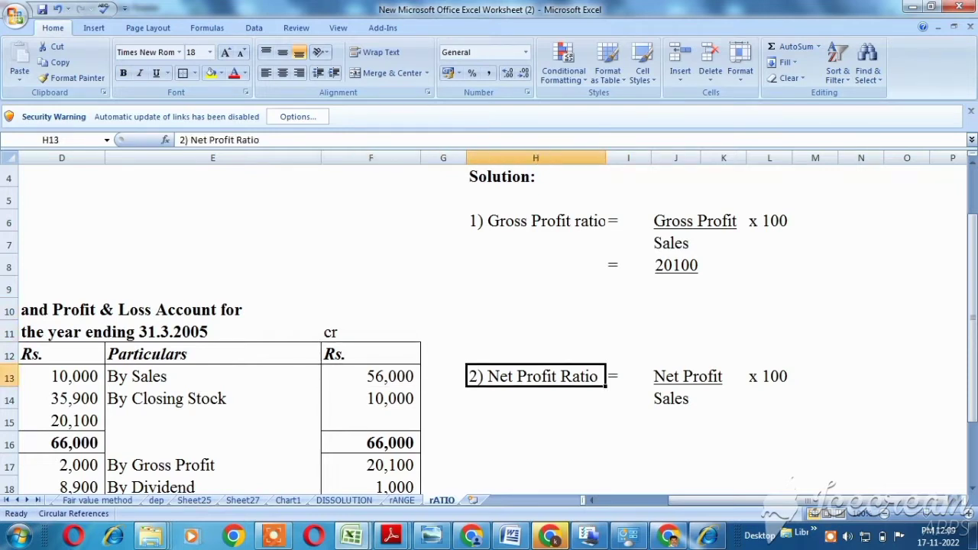
pyautogui.press('Right')
pyautogui.press('Up')
pyautogui.press('Up')
pyautogui.press('Up')
pyautogui.press('Up')
pyautogui.press('Right')
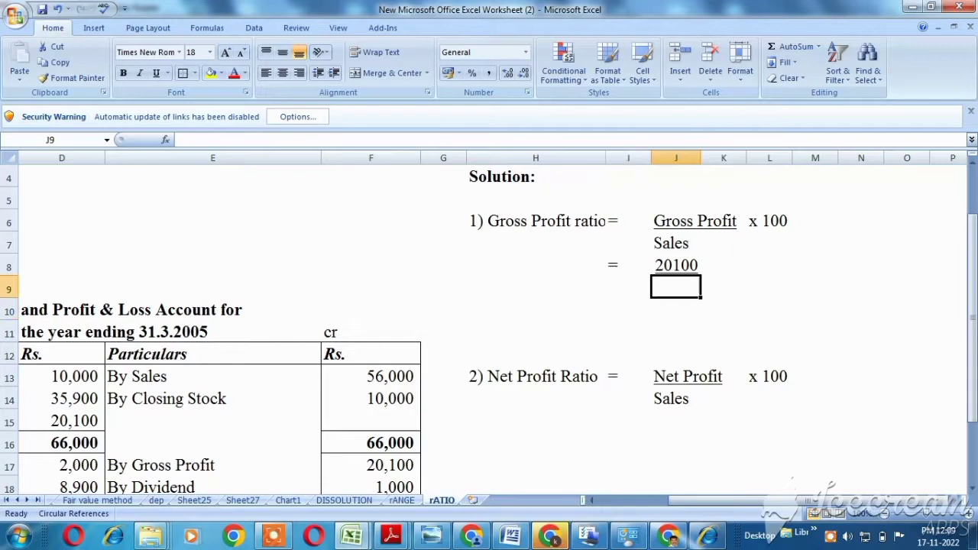
pyautogui.write('56000')
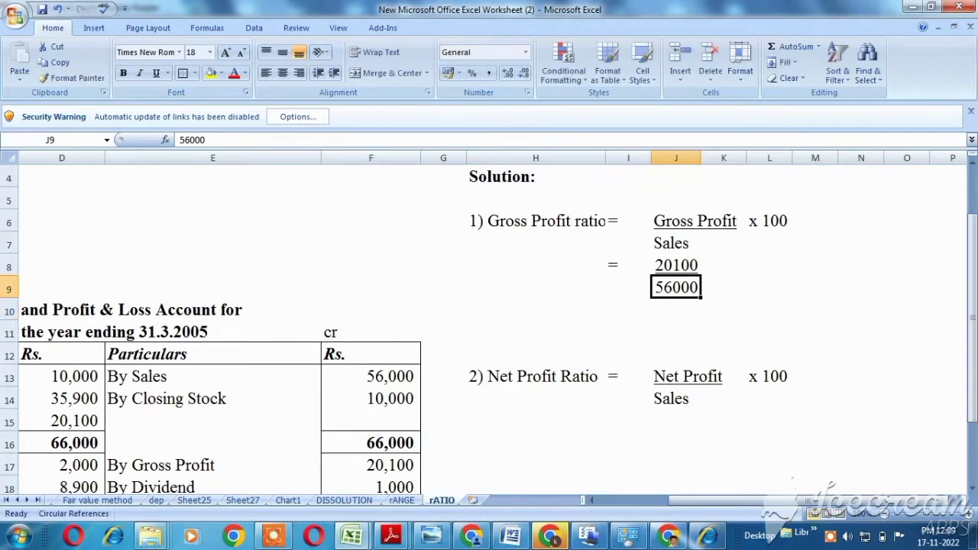
pyautogui.press('Return')
# - Add 'x 100' in K8 beside the 20100 figure
pyautogui.press('Up')
pyautogui.press('Up')
pyautogui.press('Right')
pyautogui.write('x 100')
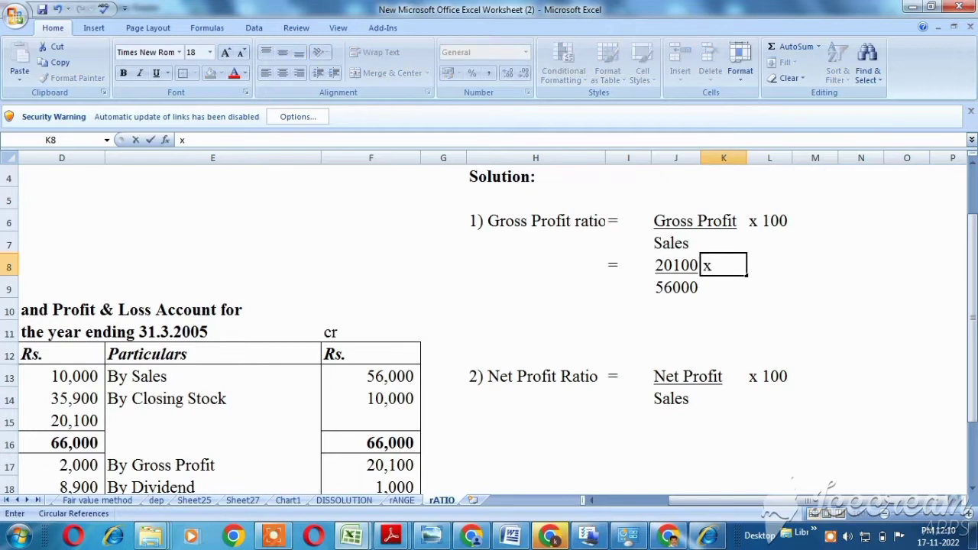
pyautogui.press('Return')
pyautogui.press('Return')
pyautogui.press('Left')
pyautogui.press('Left')
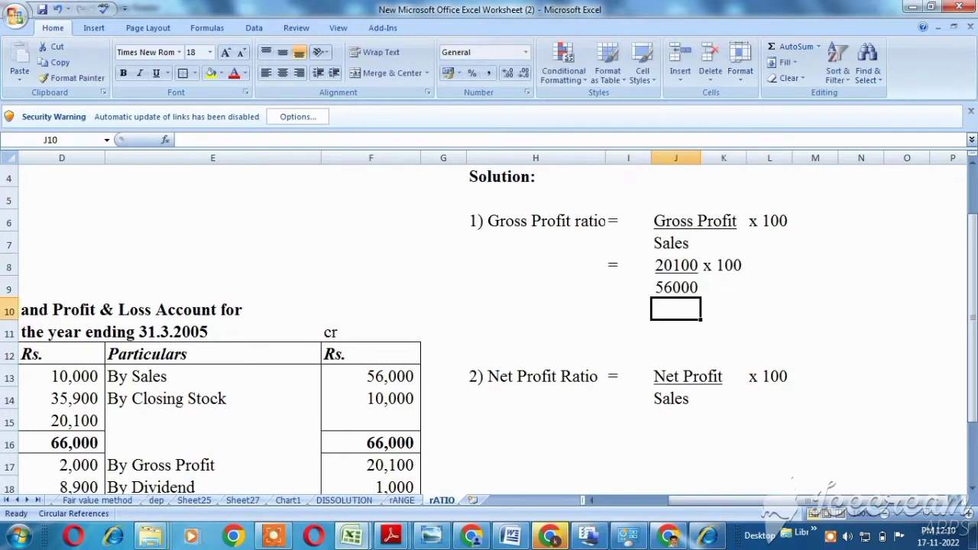
# - Enter = and the formula =20100*100/56000 in row 10, giving 35.89
pyautogui.write('=')
pyautogui.press('Tab')
pyautogui.write('=201')
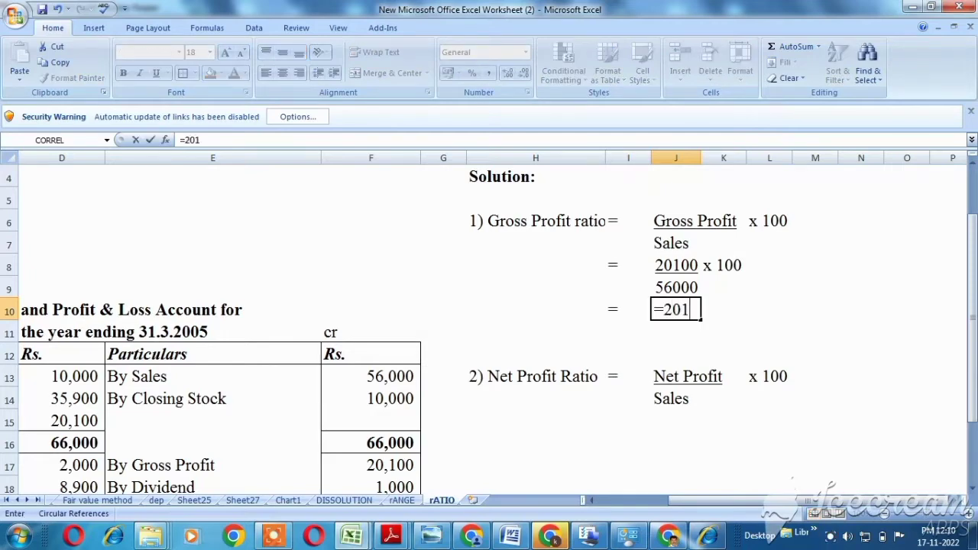
pyautogui.write('00*100')
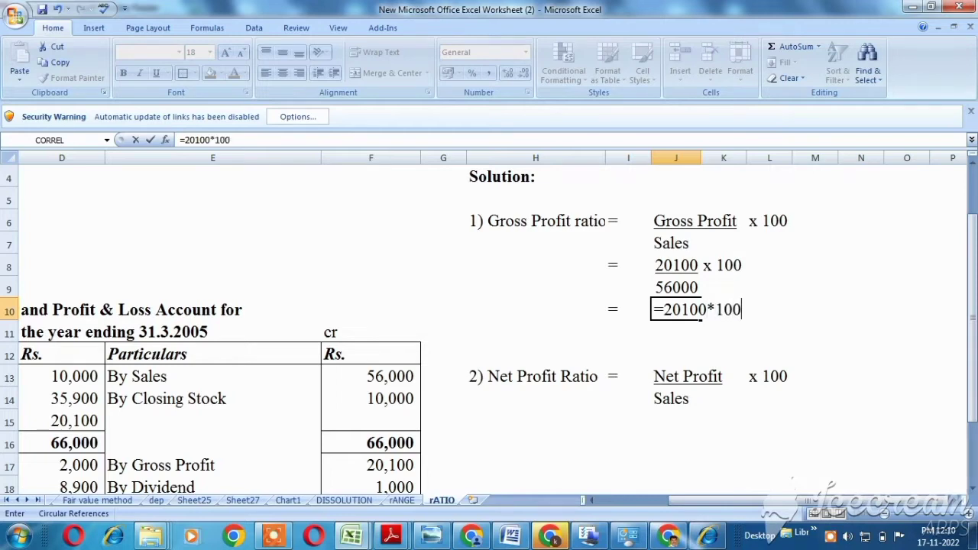
pyautogui.write('/56000')
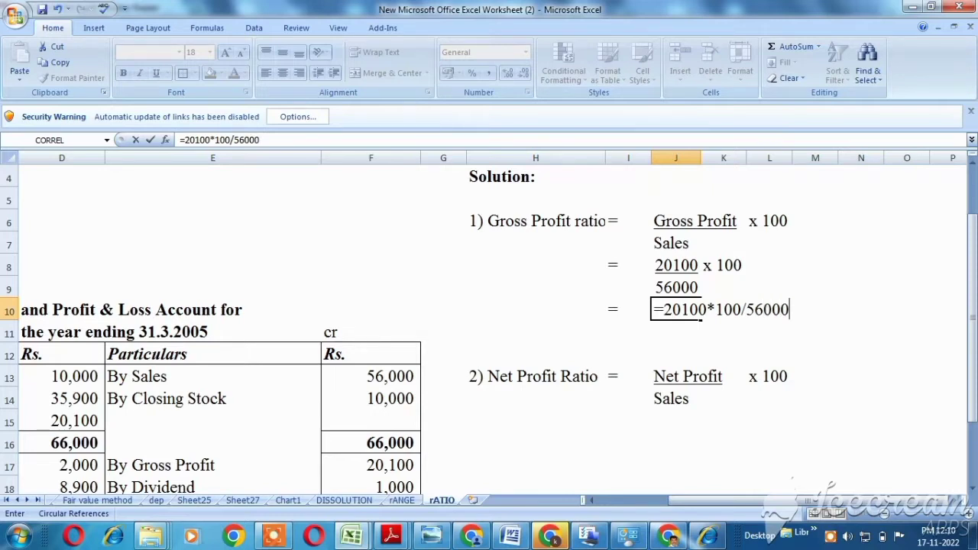
pyautogui.click(628, 332)
pyautogui.click(675, 309)
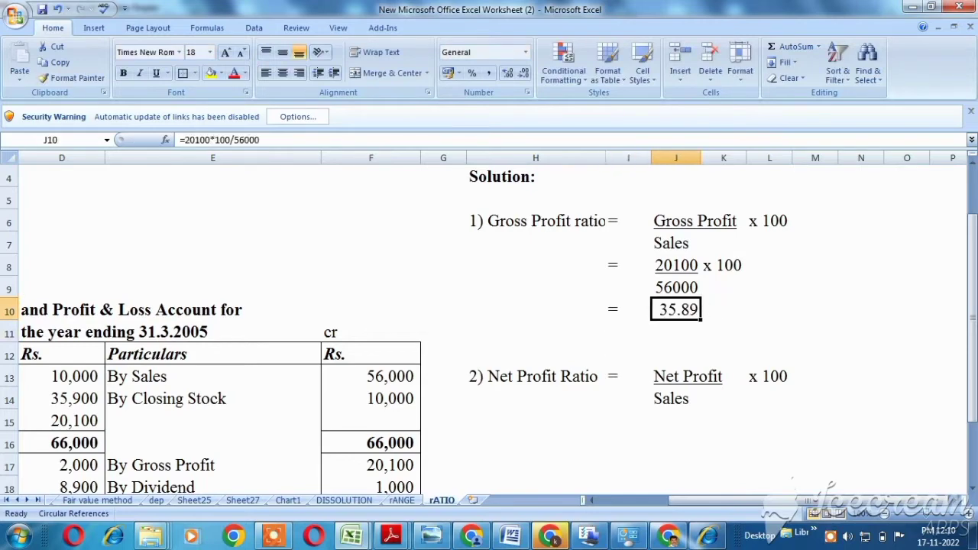
# - Add a % sign after 35.89 and the label 'Gross Profit Ratio' before it
pyautogui.click(724, 309)
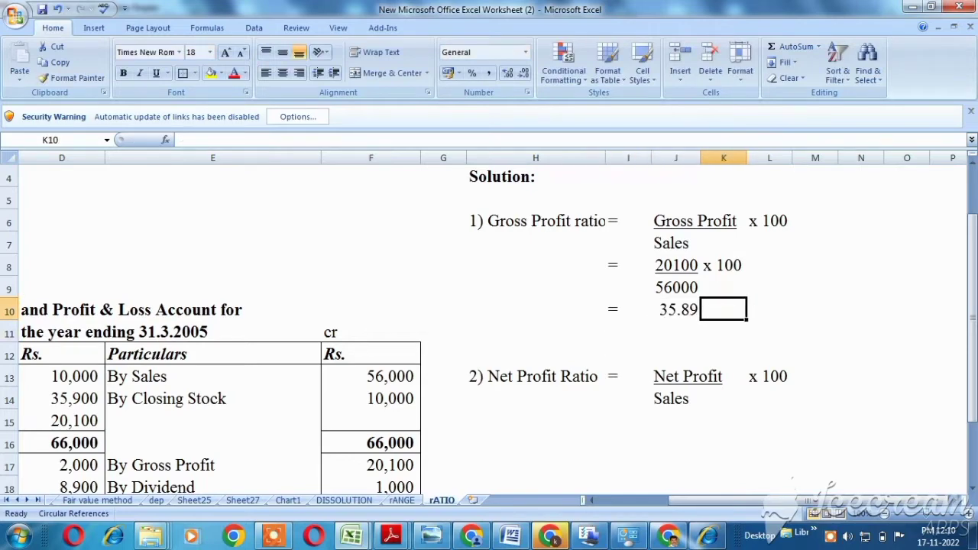
pyautogui.write('%')
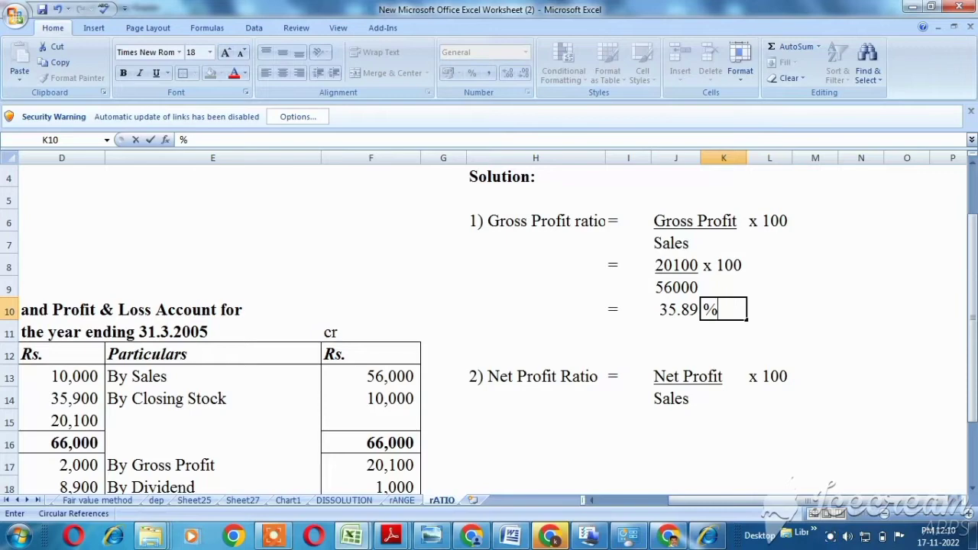
pyautogui.press('Left')
pyautogui.press('Left')
pyautogui.press('Left')
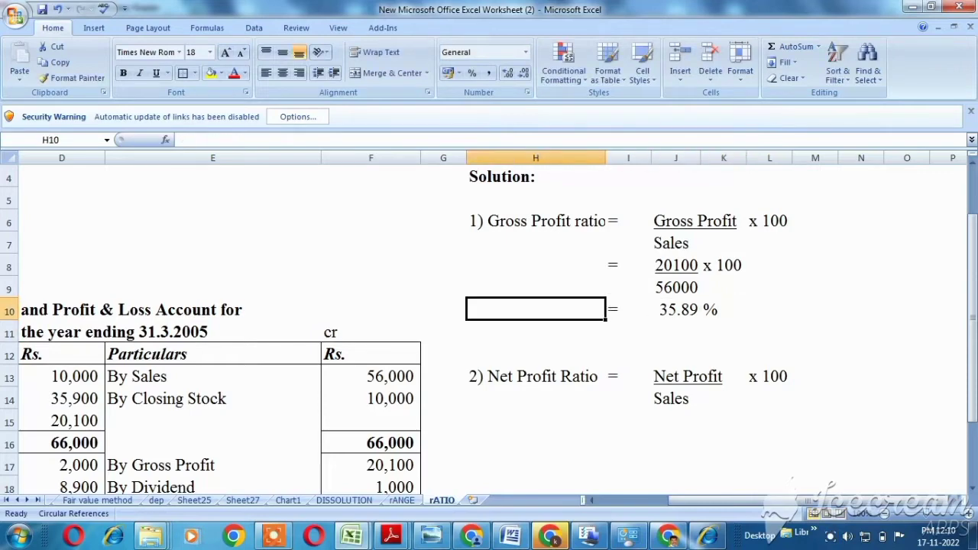
pyautogui.write('Gross')
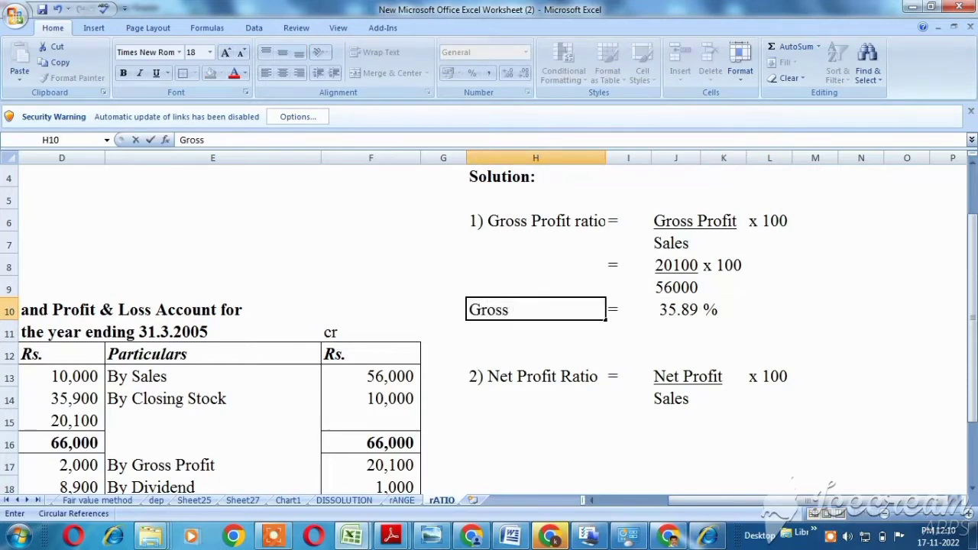
pyautogui.write(' Profit ')
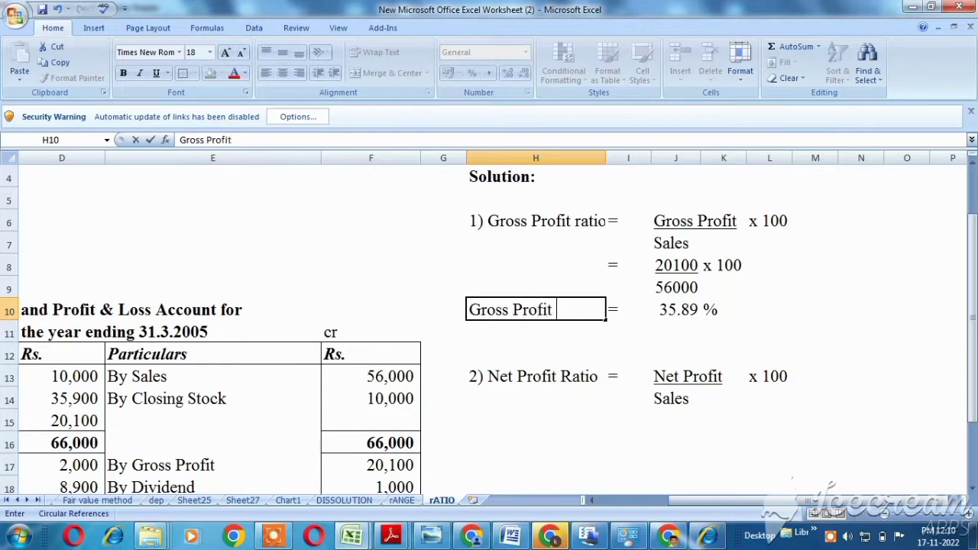
pyautogui.write('Ratio')
pyautogui.press('Return')
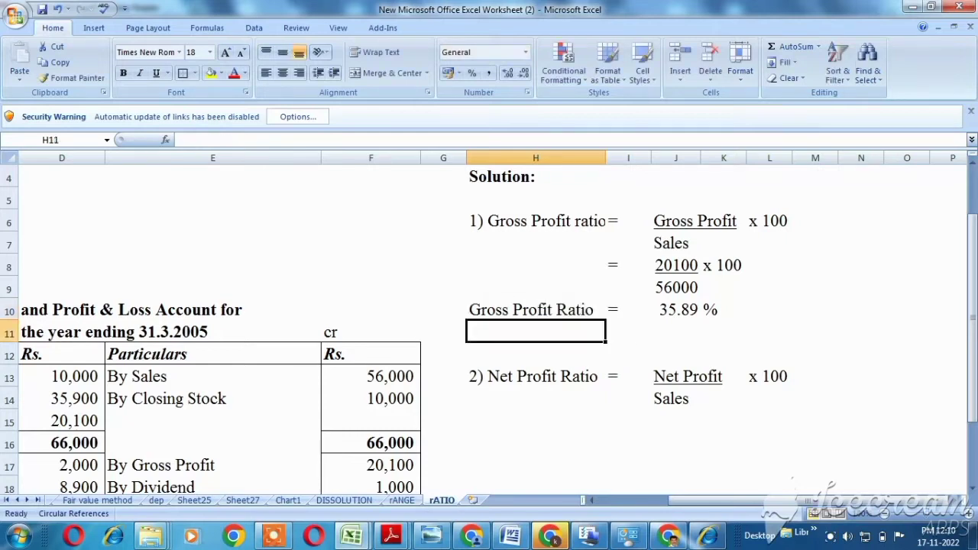
# - Make H10:K10 bold and give it an outside border
pyautogui.press('Up')
pyautogui.hotkey('shift', 'Right')
pyautogui.hotkey('shift', 'Right')
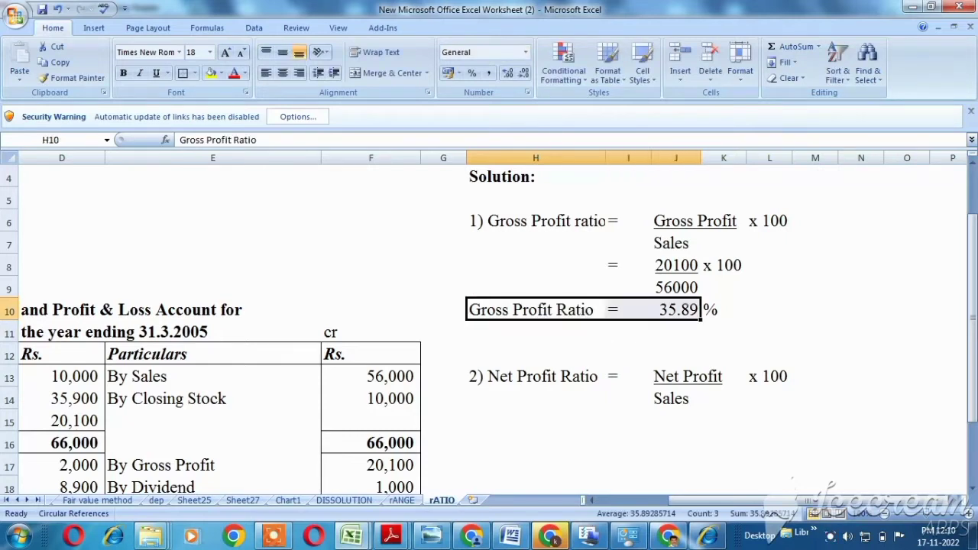
pyautogui.hotkey('shift', 'Right')
pyautogui.hotkey('ctrl', 'b')
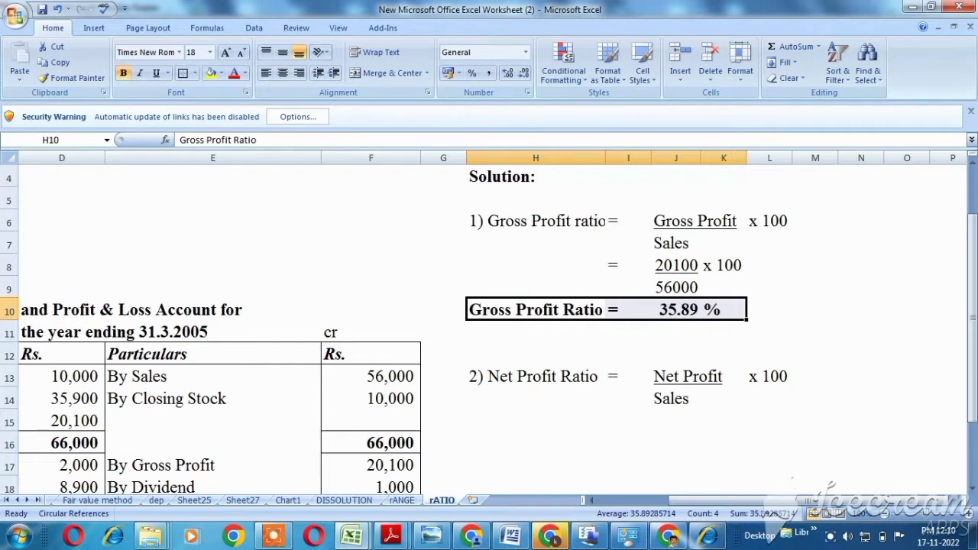
pyautogui.hotkey('alt', 'h')
pyautogui.press('b')
pyautogui.press('s')
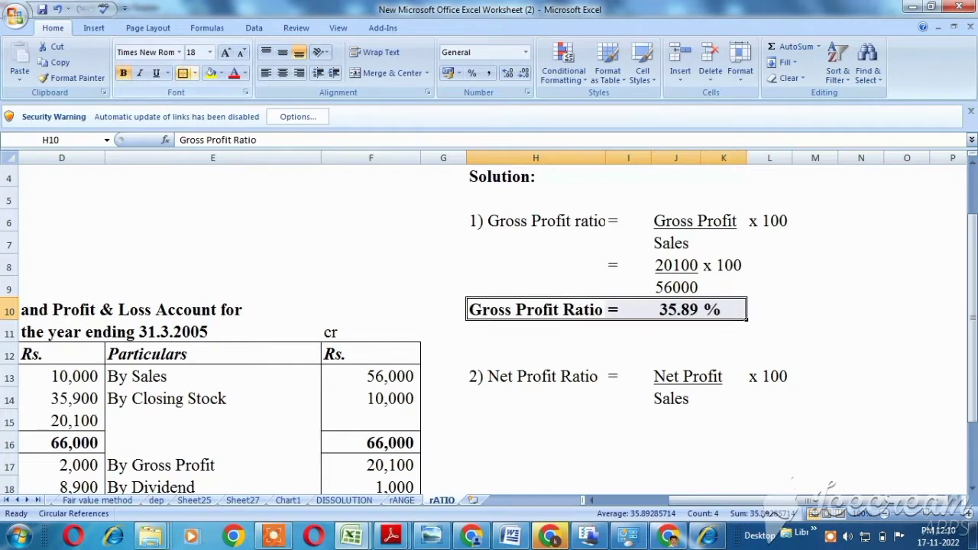
pyautogui.press('Down')
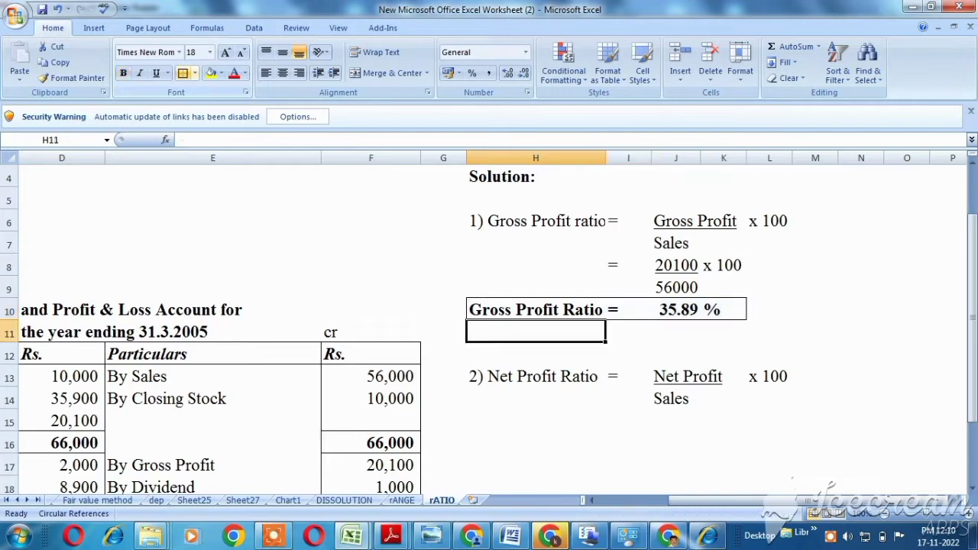
# - Put an equals sign in I15 for the net profit working
pyautogui.press('Down')
pyautogui.press('Down')
pyautogui.press('Down')
pyautogui.press('Down')
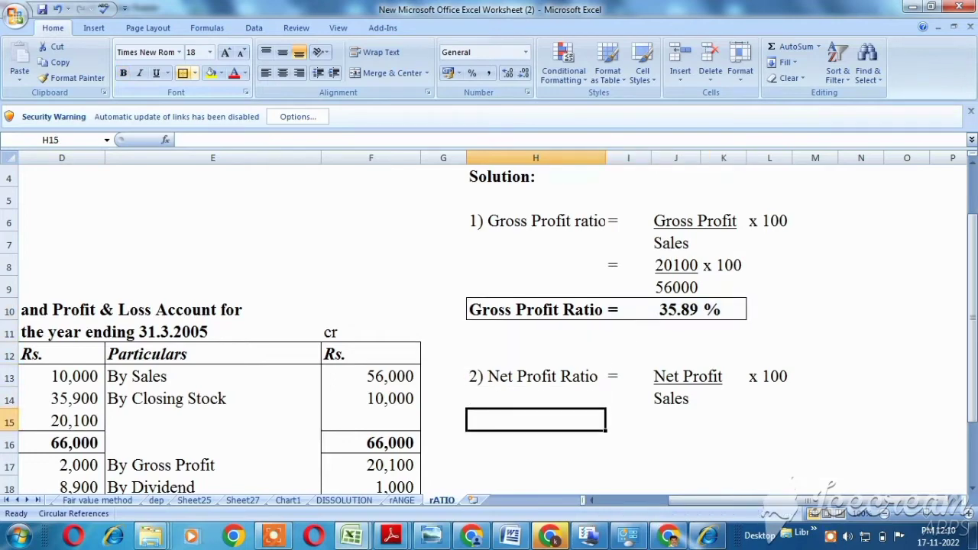
pyautogui.press('Right')
pyautogui.write('=')
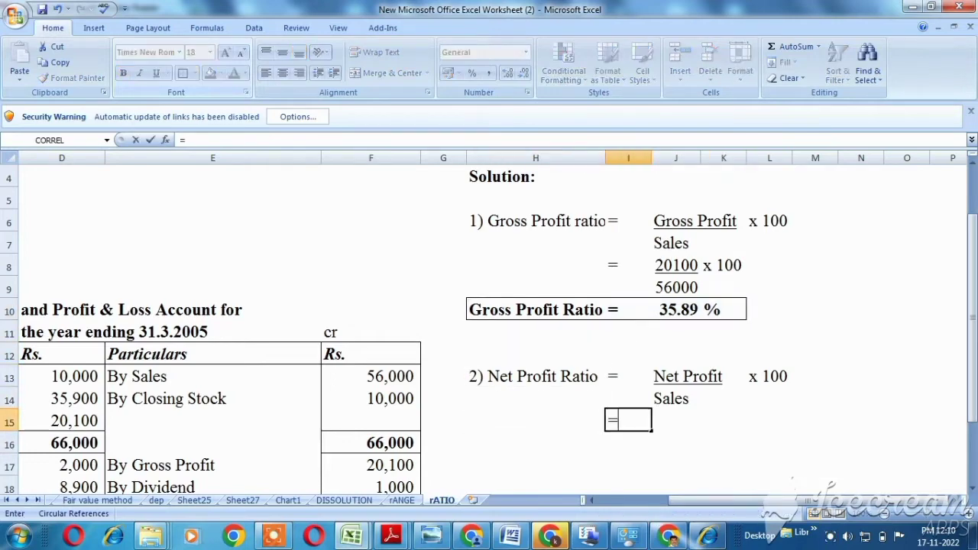
pyautogui.press('Tab')
# - Find the net profit of 8000 in the account and enter 8000 in J15
pyautogui.press('Left')
pyautogui.press('Left')
pyautogui.press('Left')
pyautogui.press('Left')
pyautogui.press('Left')
pyautogui.press('Left')
pyautogui.press('Left')
pyautogui.press('Left')
pyautogui.press('Left')
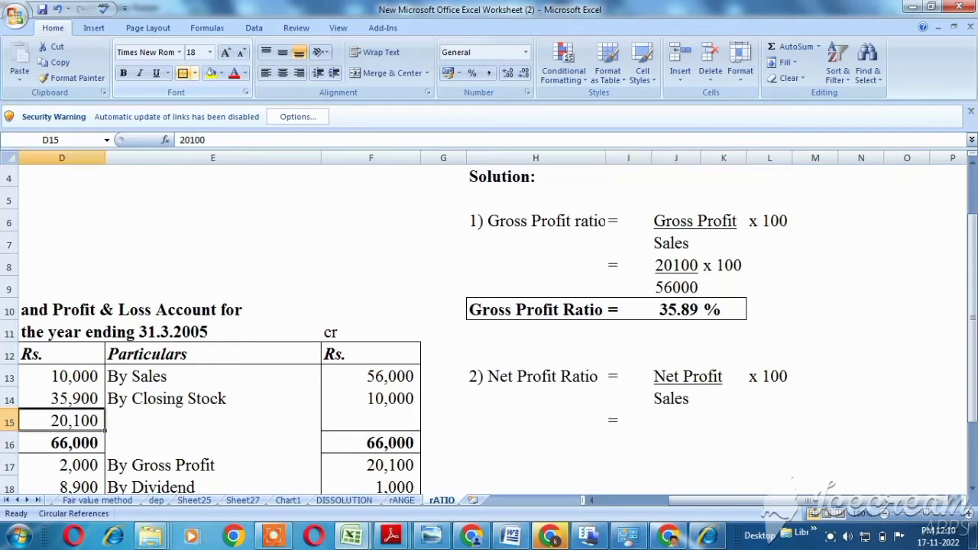
pyautogui.press('Down')
pyautogui.press('Down')
pyautogui.press('Down')
pyautogui.press('Down')
pyautogui.press('Down')
pyautogui.press('Down')
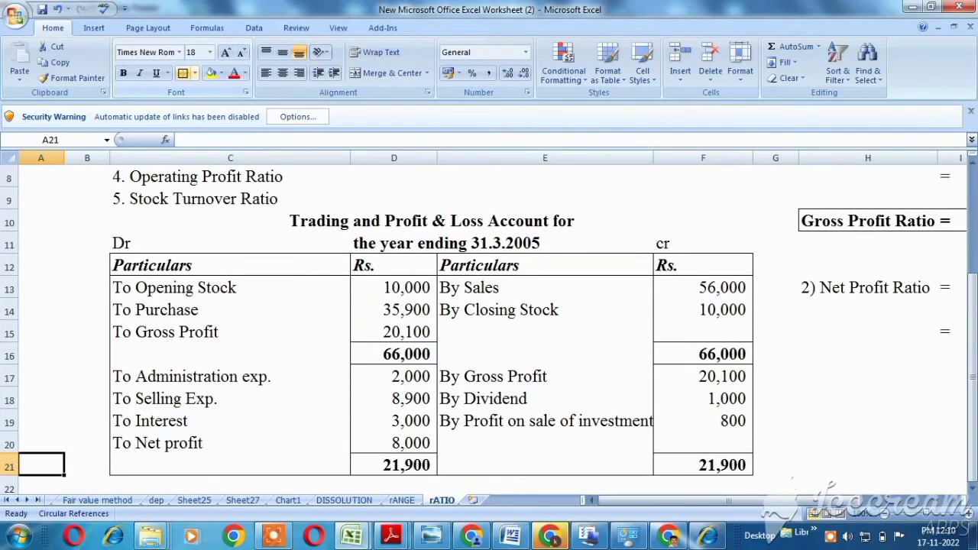
pyautogui.press('Up')
pyautogui.press('Right')
pyautogui.press('Right')
pyautogui.press('Right')
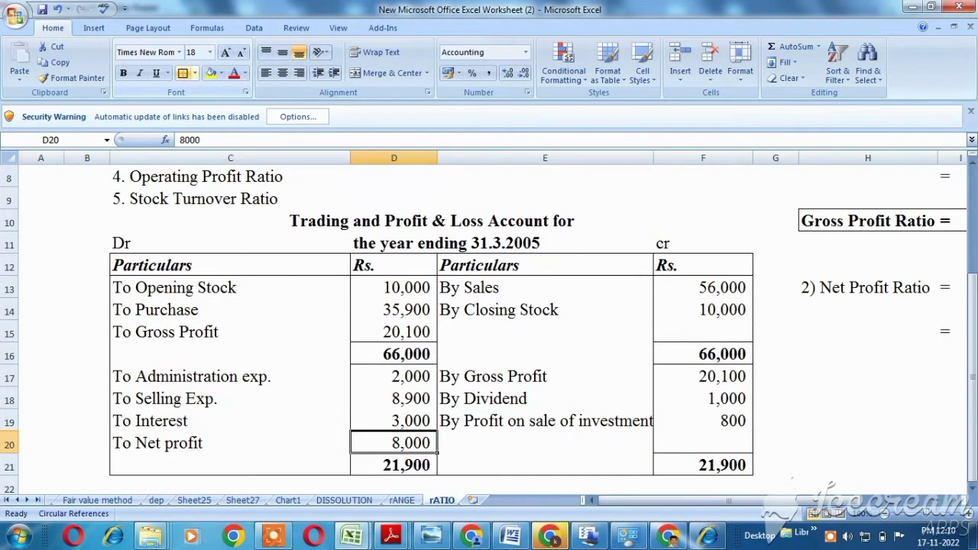
pyautogui.press('Right')
pyautogui.press('Right')
pyautogui.press('Right')
pyautogui.press('Right')
pyautogui.press('Right')
pyautogui.press('Right')
pyautogui.press('Right')
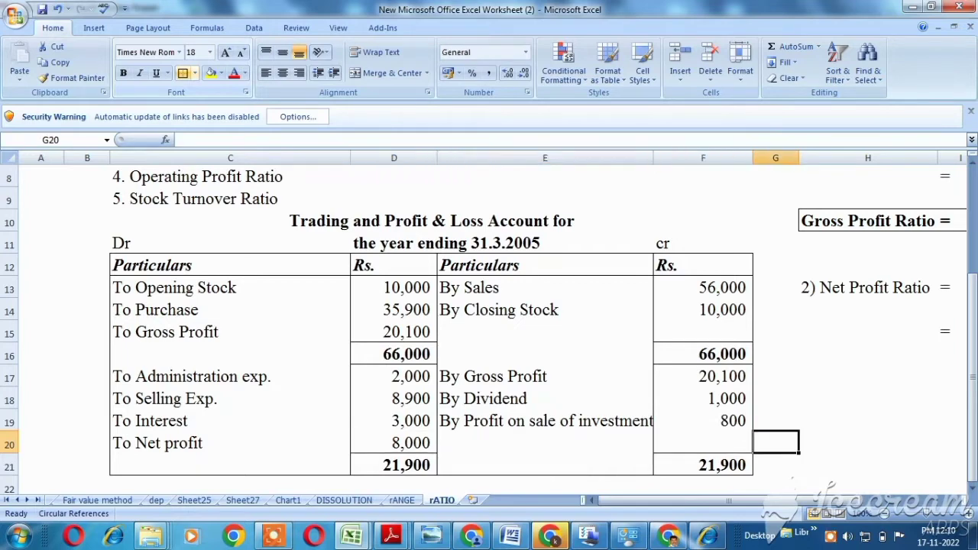
pyautogui.press('Up')
pyautogui.press('Up')
pyautogui.press('Up')
pyautogui.press('Up')
pyautogui.press('Up')
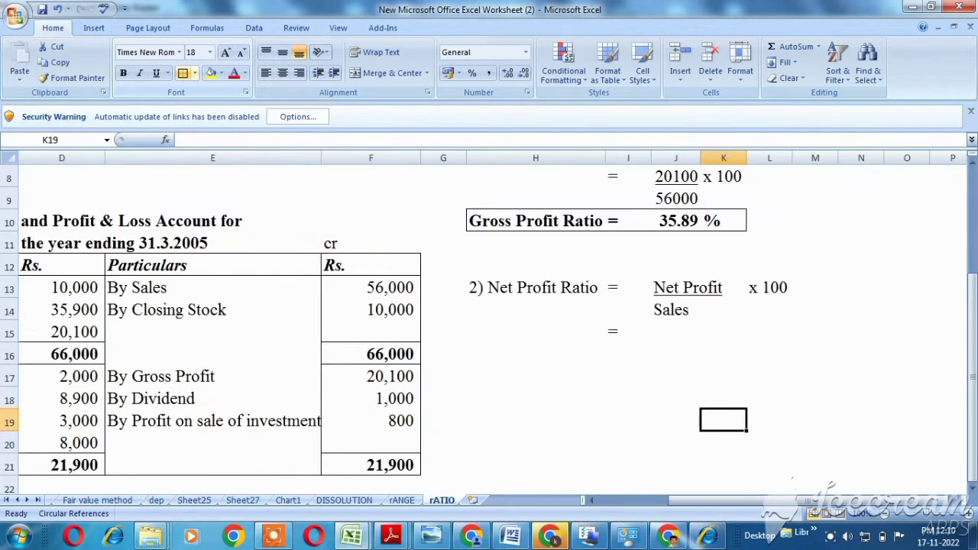
pyautogui.press('Left')
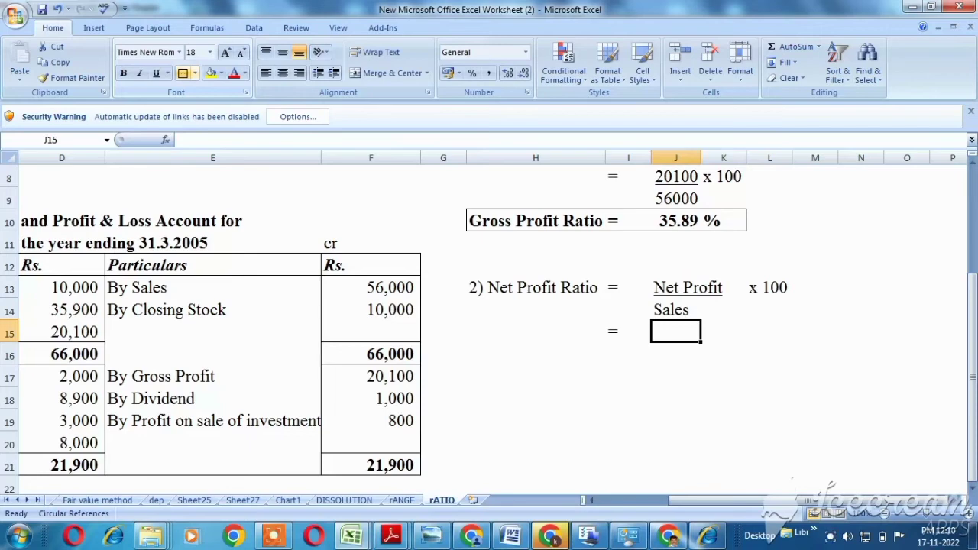
pyautogui.write('8000')
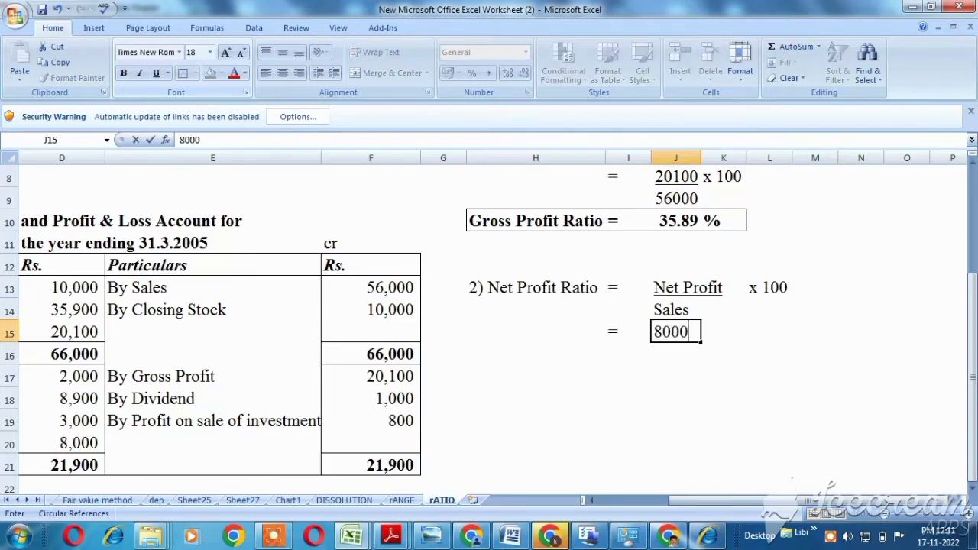
pyautogui.press('Return')
# - Underline 8000 and enter sales 56000 beneath it in J16
pyautogui.press('Up')
pyautogui.press('Left')
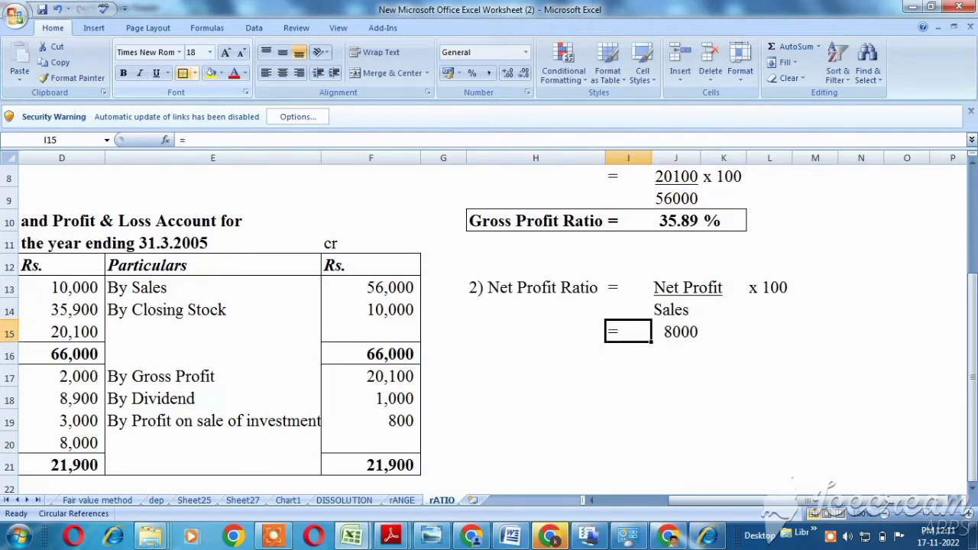
pyautogui.press('Right')
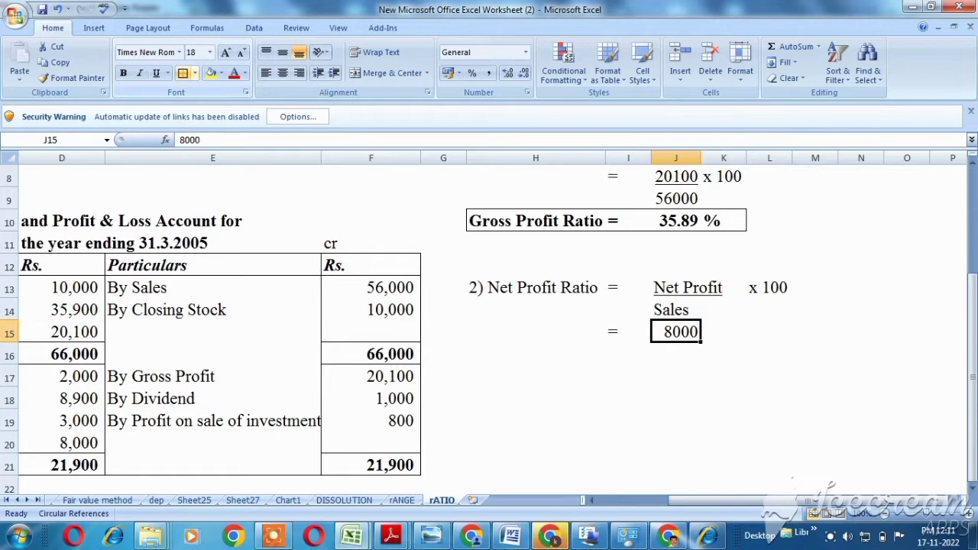
pyautogui.hotkey('ctrl', 'u')
pyautogui.press('Down')
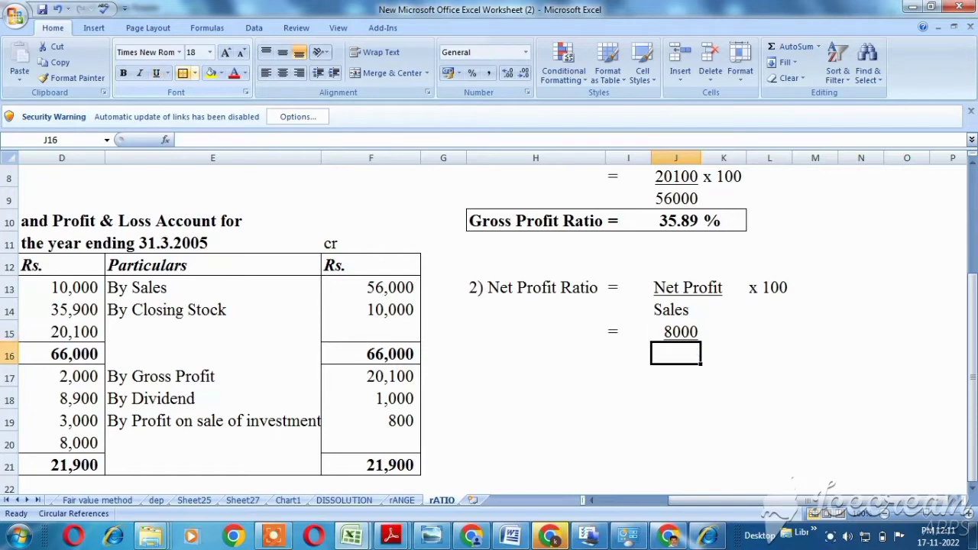
pyautogui.write('56000')
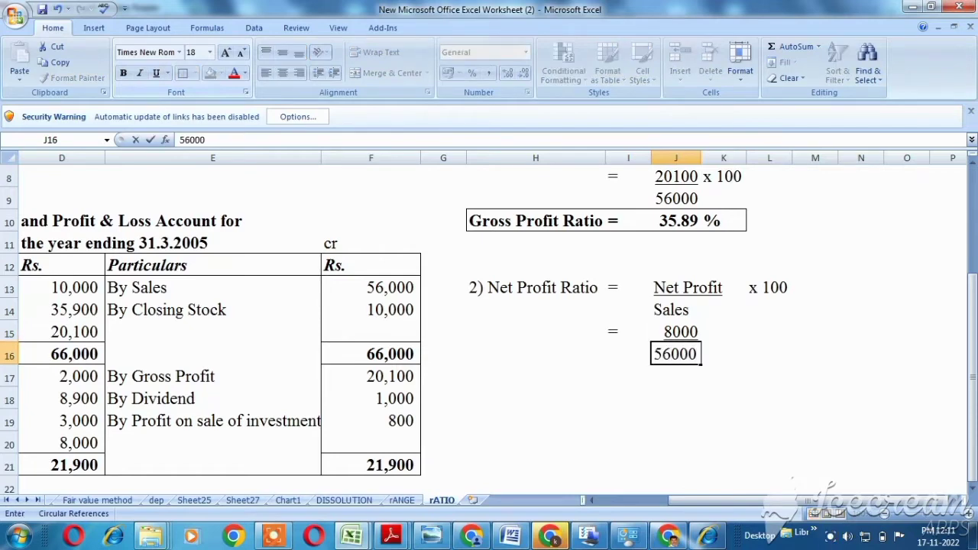
pyautogui.press('Tab')
# - Add 'x 100' in K15 and start the result line with = in I17
pyautogui.press('Up')
pyautogui.write('x')
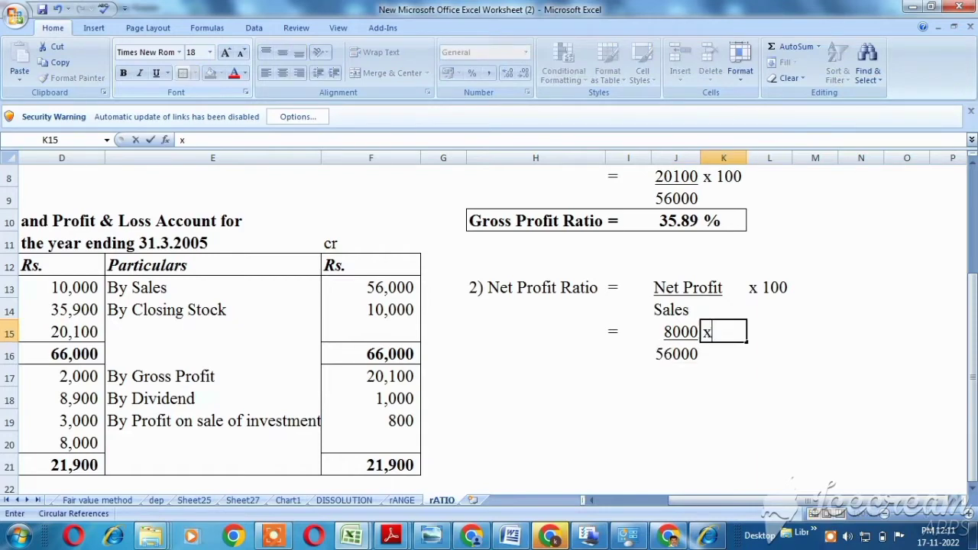
pyautogui.write(' 100')
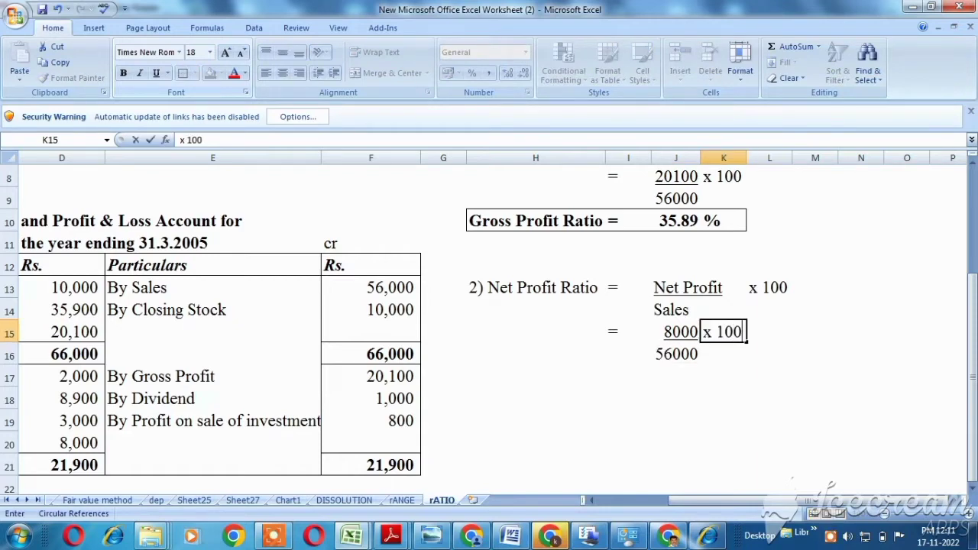
pyautogui.press('Return')
pyautogui.press('Left')
pyautogui.press('Down')
pyautogui.press('Left')
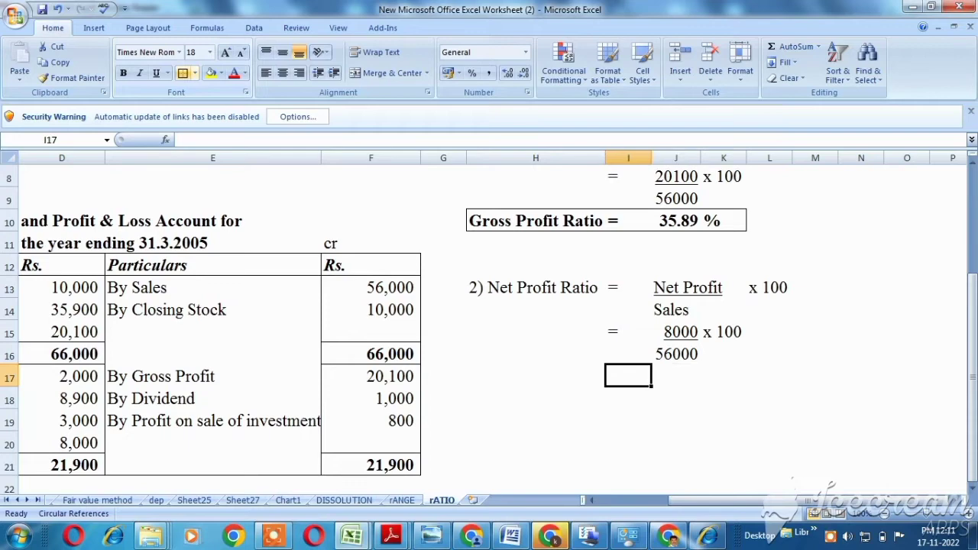
pyautogui.write('=')
pyautogui.press('Tab')
# - Compute =8000*100/56000 in J17, giving 14.29, and type % in K17
pyautogui.write('=8000')
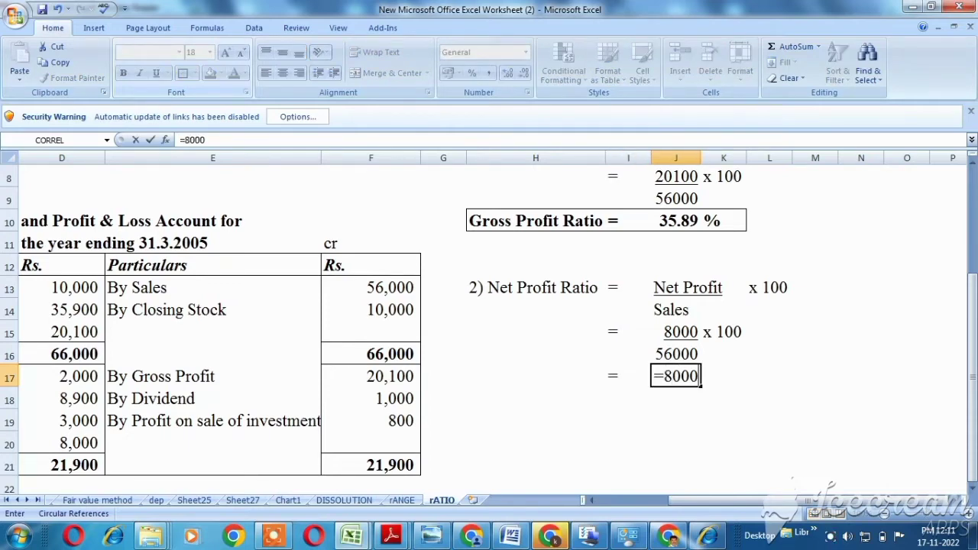
pyautogui.write('*100/')
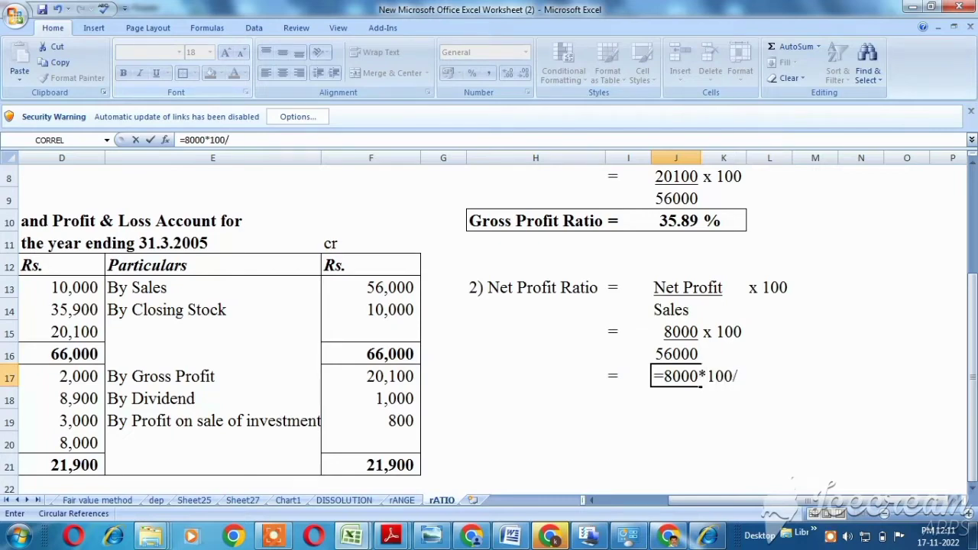
pyautogui.write('56000')
pyautogui.press('Return')
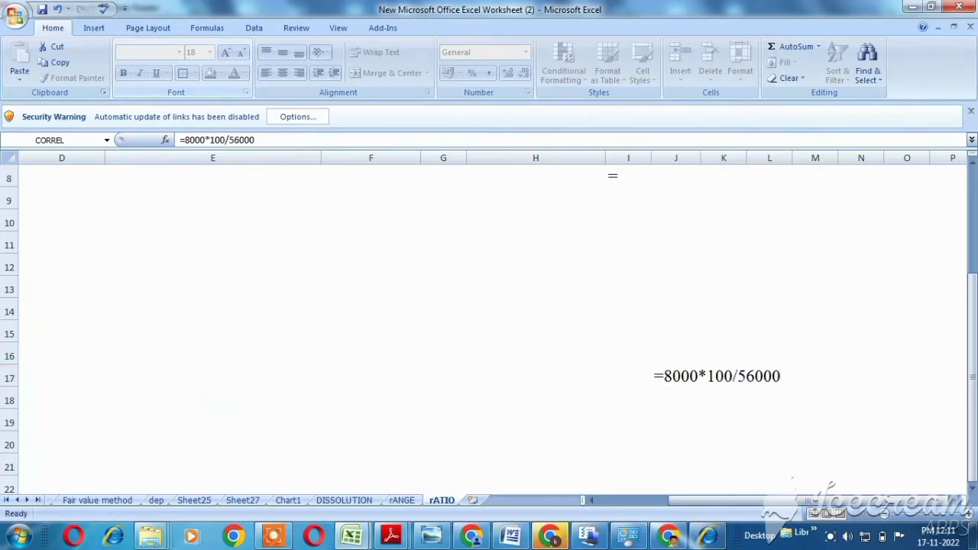
pyautogui.click(723, 376)
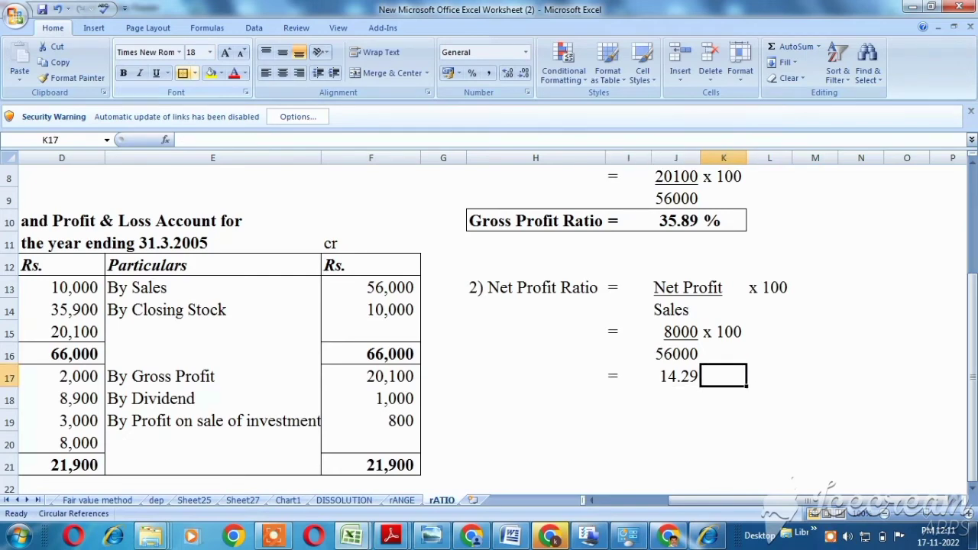
pyautogui.write('%')
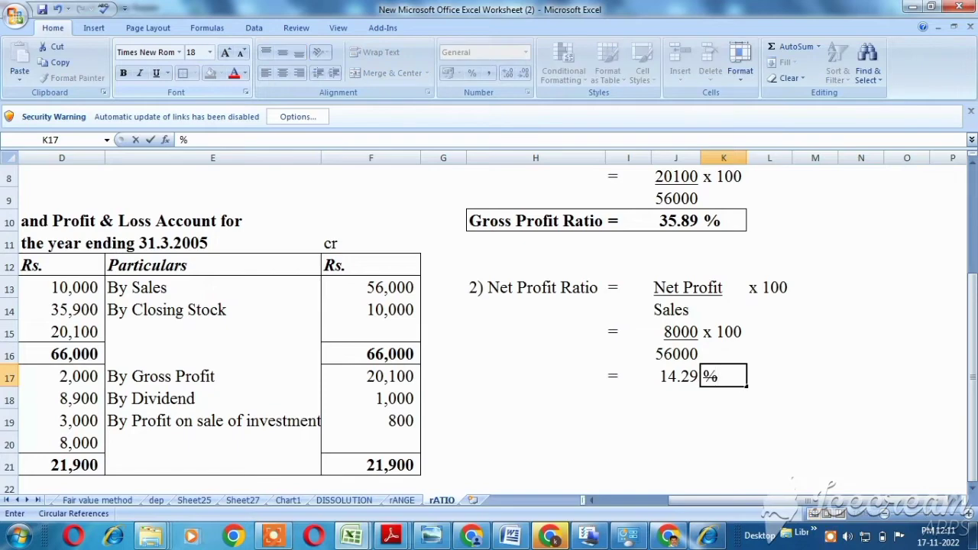
pyautogui.press('Escape')
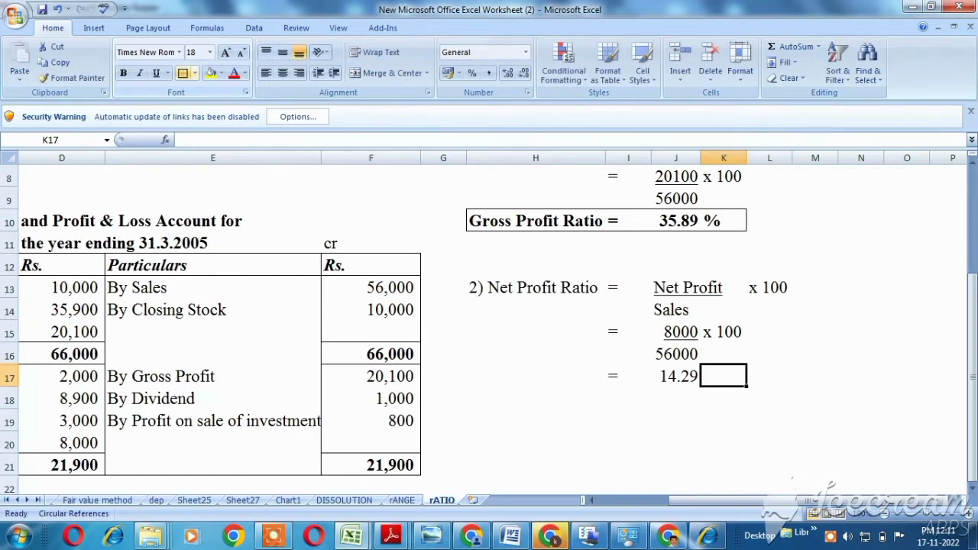
pyautogui.write('%')
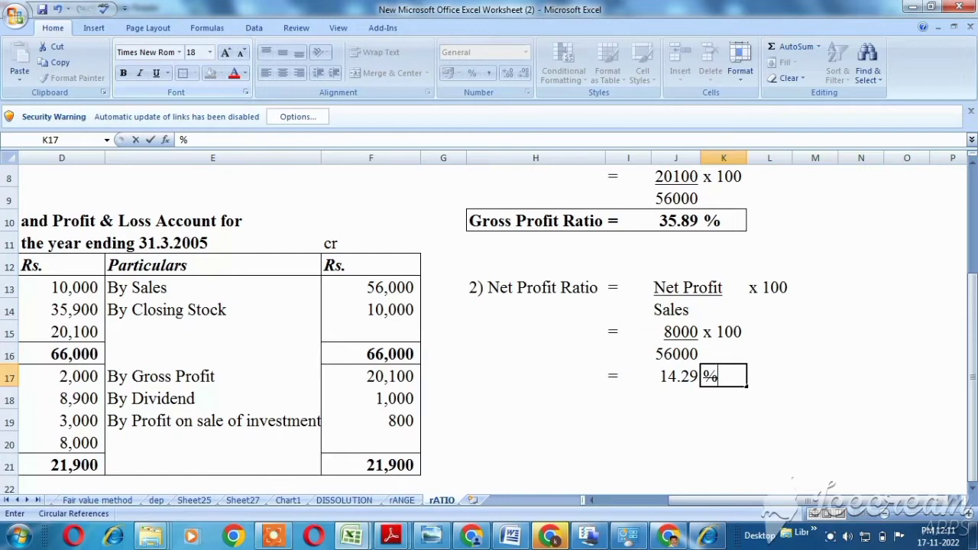
pyautogui.press('Left')
pyautogui.press('Left')
pyautogui.press('Left')
pyautogui.press('Left')
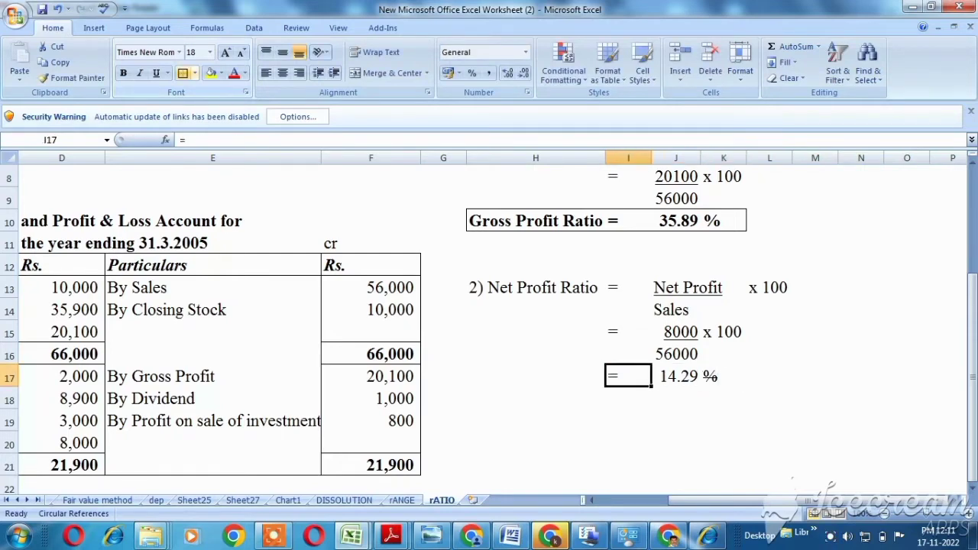
pyautogui.press('Right')
pyautogui.write('N')
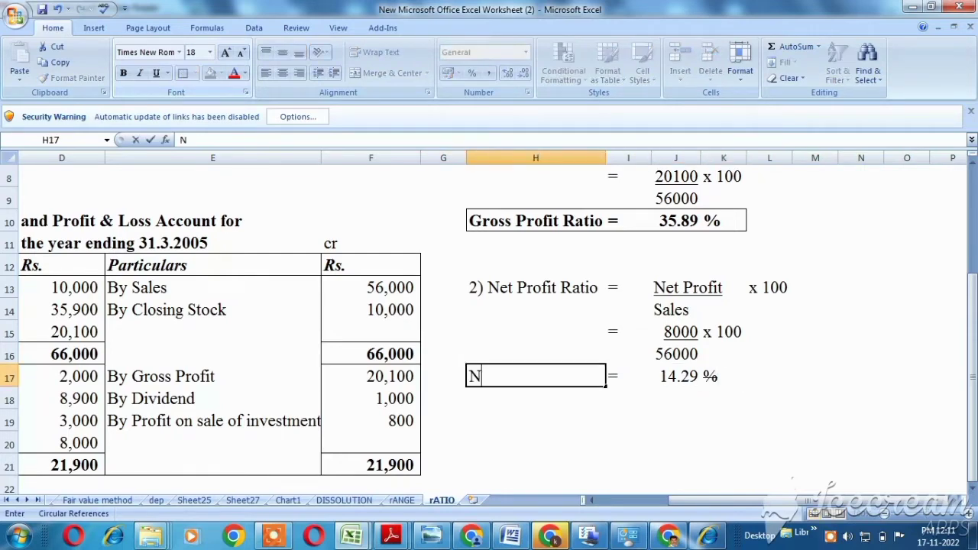
pyautogui.write('et Pro')
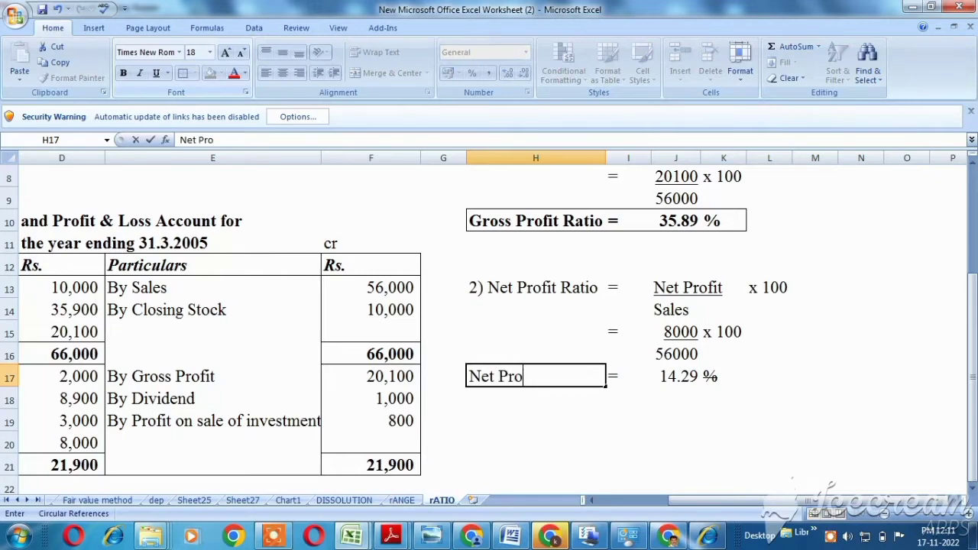
pyautogui.write('fi')
pyautogui.press('BackSpace')
pyautogui.write('fir')
pyautogui.press('BackSpace')
pyautogui.write('t Ratio')
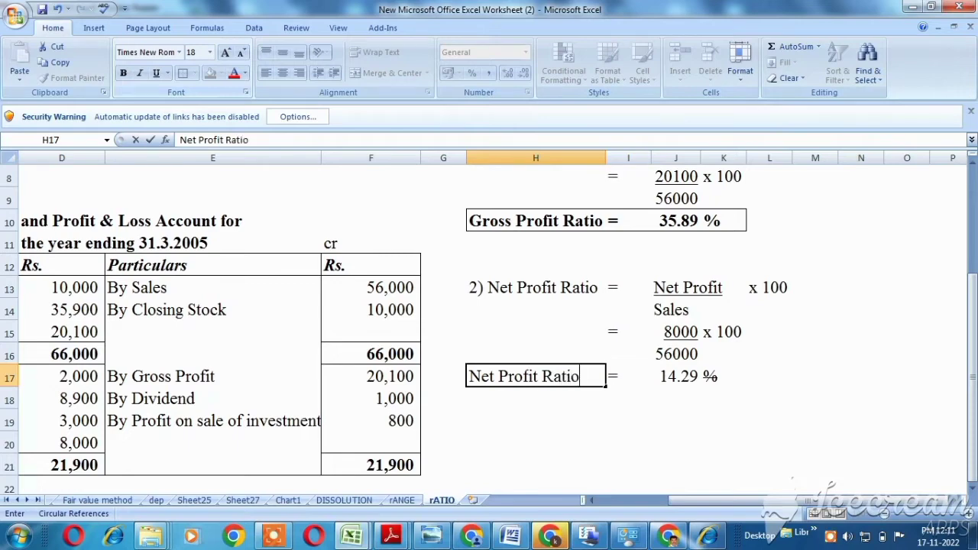
pyautogui.press('Return')
pyautogui.click(535, 376)
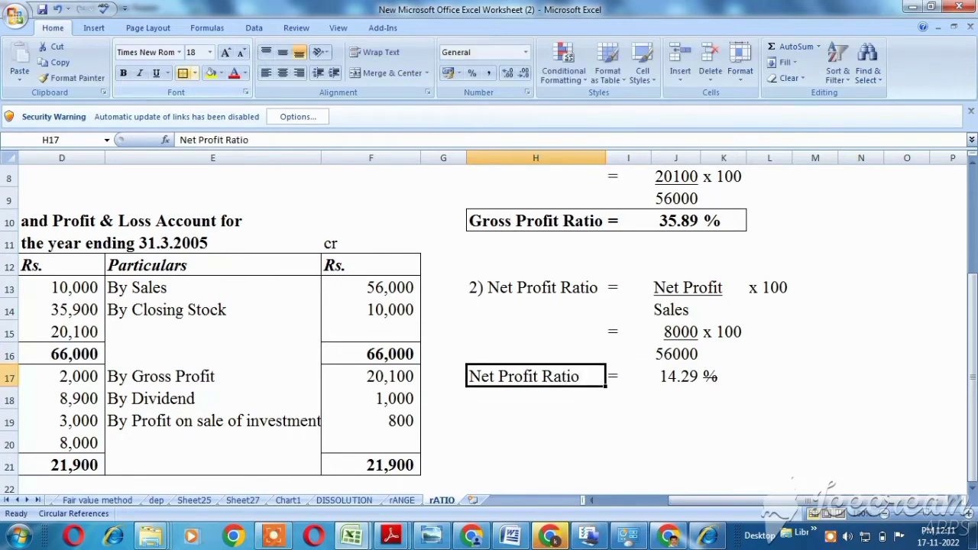
pyautogui.click(628, 376)
pyautogui.click(723, 376)
pyautogui.click(770, 376)
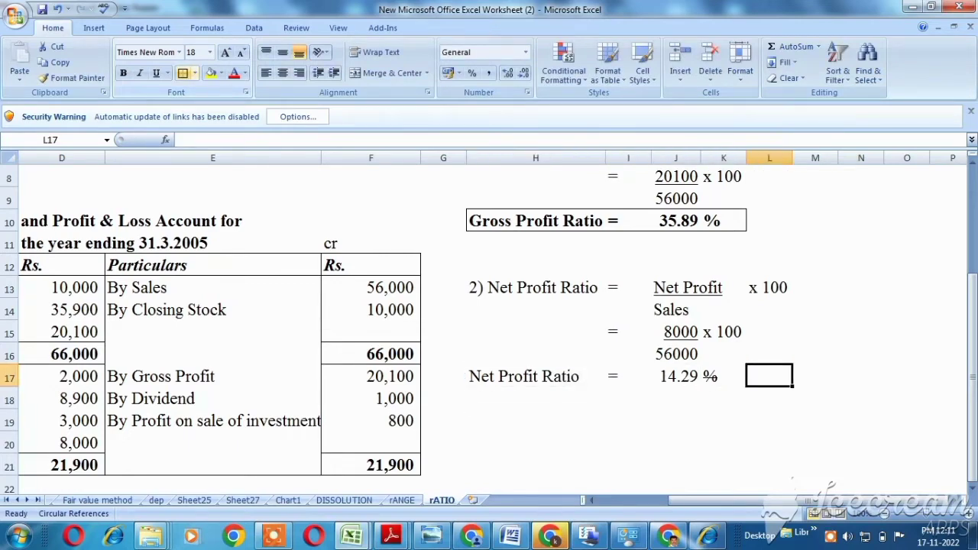
pyautogui.press('Up')
pyautogui.press('Up')
pyautogui.press('Up')
pyautogui.press('Up')
pyautogui.press('Up')
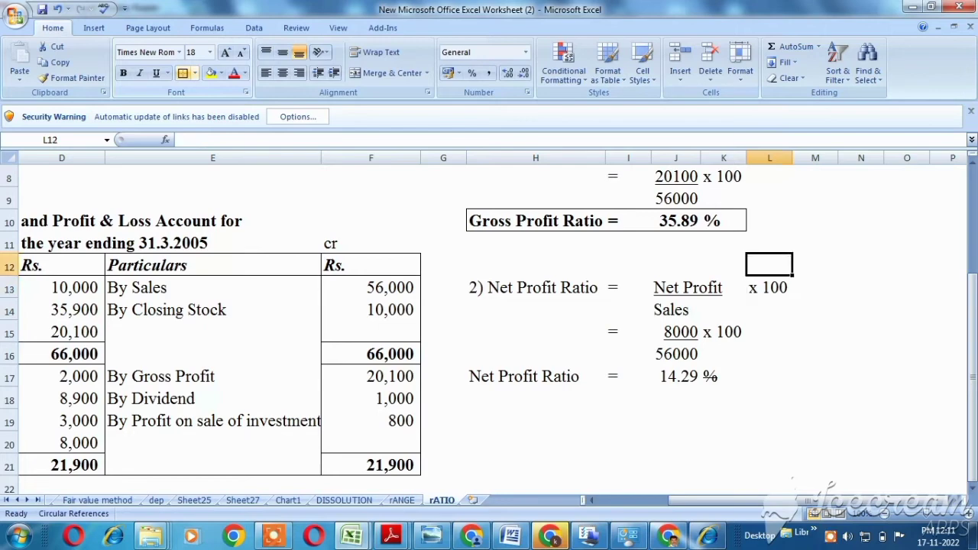
# - Copy the bold % sign from K10 into K17 after 14.29
pyautogui.click(770, 221)
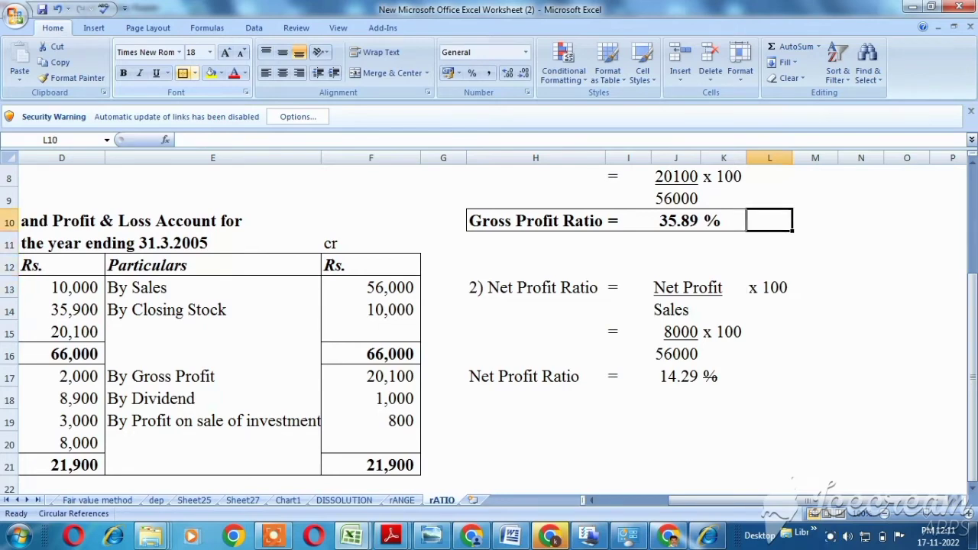
pyautogui.click(723, 221)
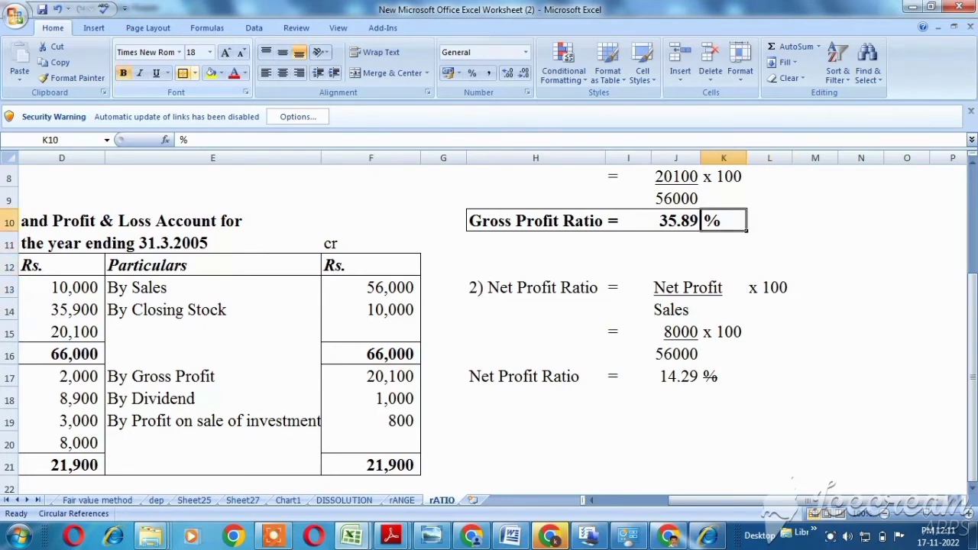
pyautogui.hotkey('ctrl', 'c')
pyautogui.press('Down')
pyautogui.press('Down')
pyautogui.press('Down')
pyautogui.press('Down')
pyautogui.press('Down')
pyautogui.press('Down')
pyautogui.press('Down')
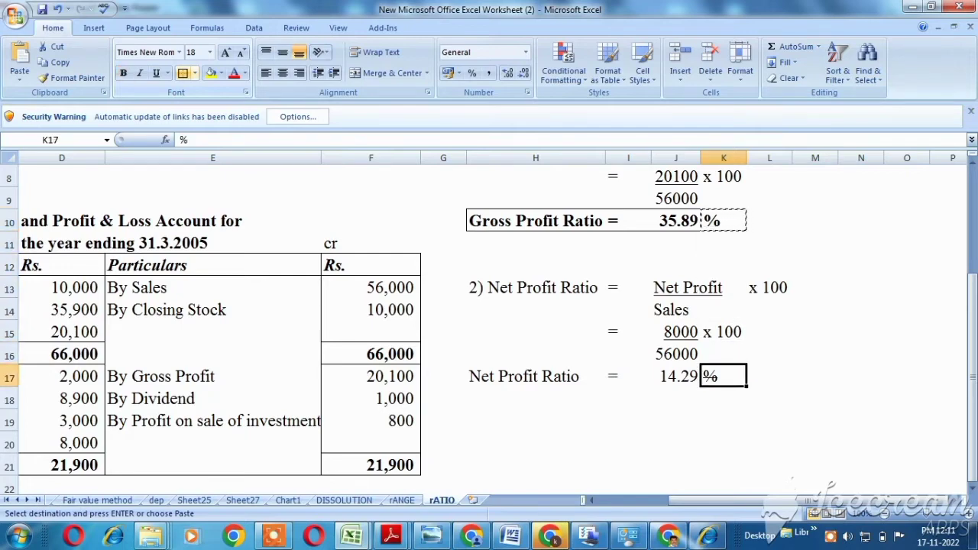
pyautogui.hotkey('ctrl', 'v')
pyautogui.press('Down')
pyautogui.press('Up')
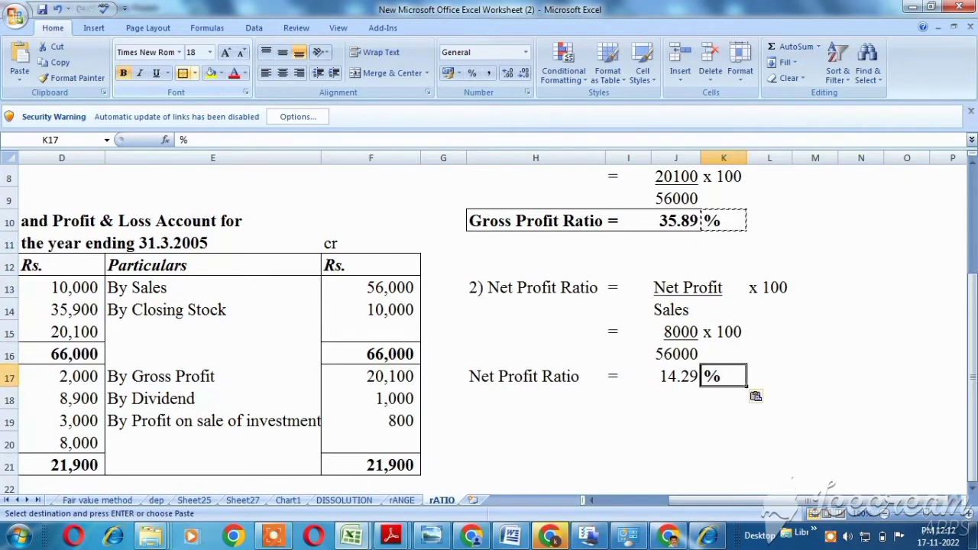
# - Make the Net Profit Ratio line H17:K17 bold and boxed
pyautogui.press('Left')
pyautogui.press('Left')
pyautogui.press('Left')
pyautogui.press('Left')
pyautogui.press('Right')
pyautogui.hotkey('shift', 'Right')
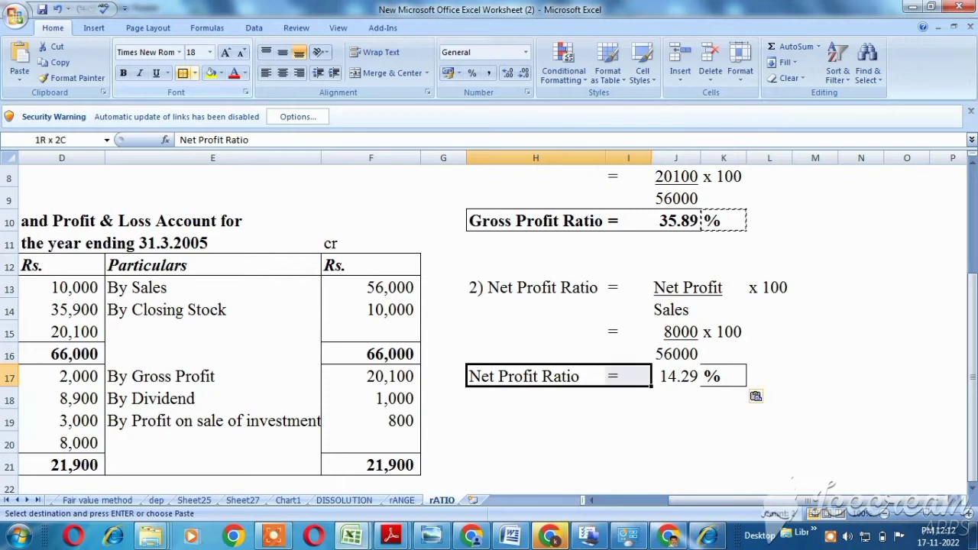
pyautogui.hotkey('shift', 'Right')
pyautogui.hotkey('shift', 'Right')
pyautogui.hotkey('ctrl', 'b')
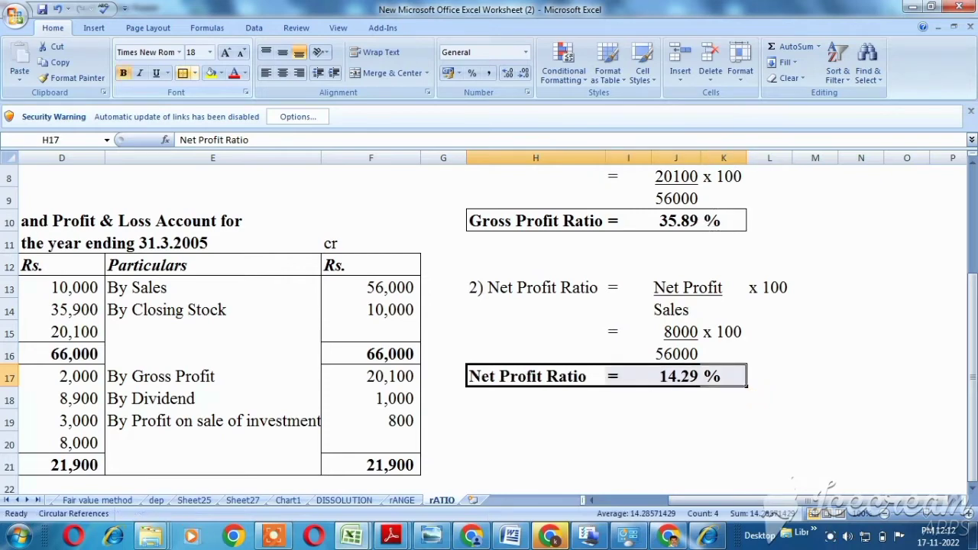
pyautogui.click(535, 419)
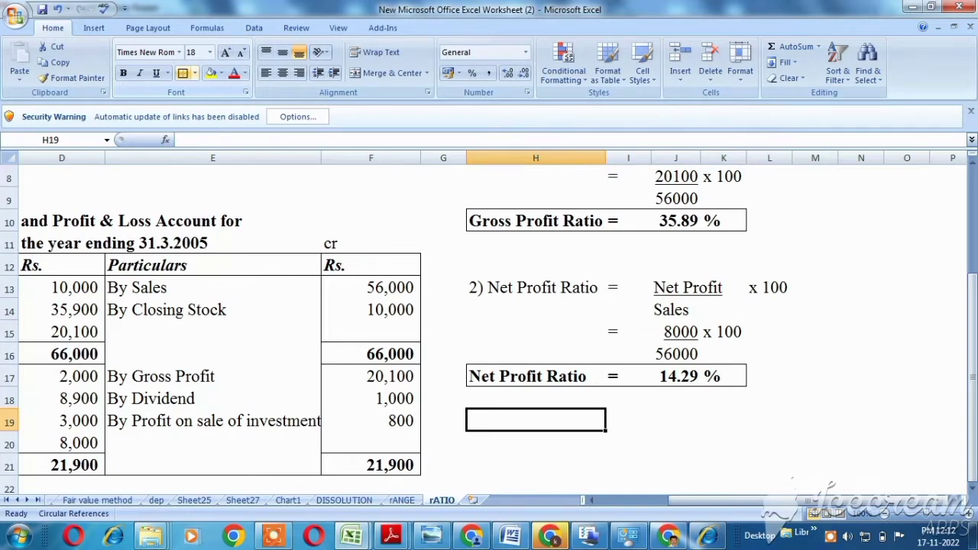
pyautogui.press('Left')
pyautogui.press('Left')
pyautogui.press('Left')
pyautogui.press('Left')
pyautogui.press('Left')
pyautogui.press('Left')
pyautogui.press('Left')
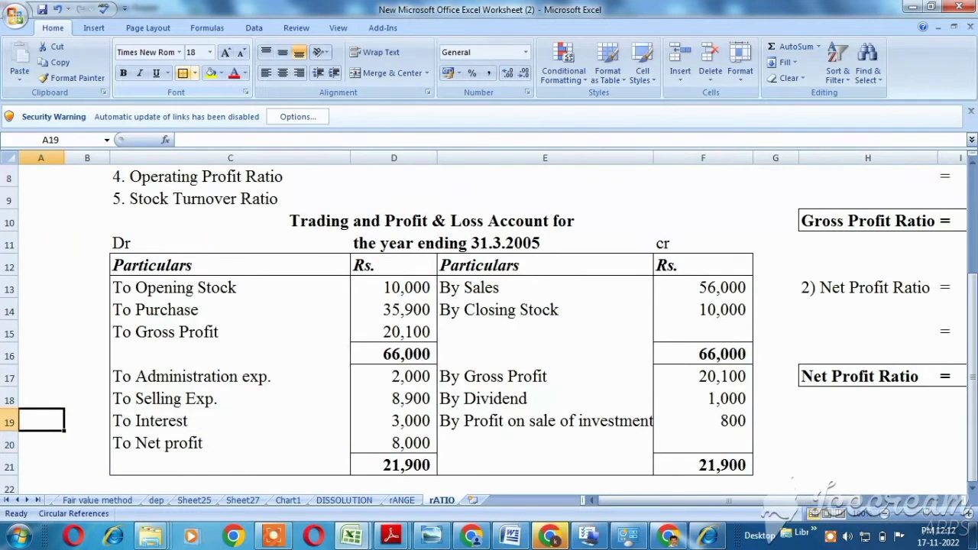
pyautogui.press('Up')
pyautogui.press('Up')
pyautogui.press('Up')
pyautogui.press('Up')
pyautogui.press('Up')
pyautogui.press('Up')
pyautogui.press('Up')
pyautogui.press('Up')
pyautogui.press('Up')
pyautogui.press('Up')
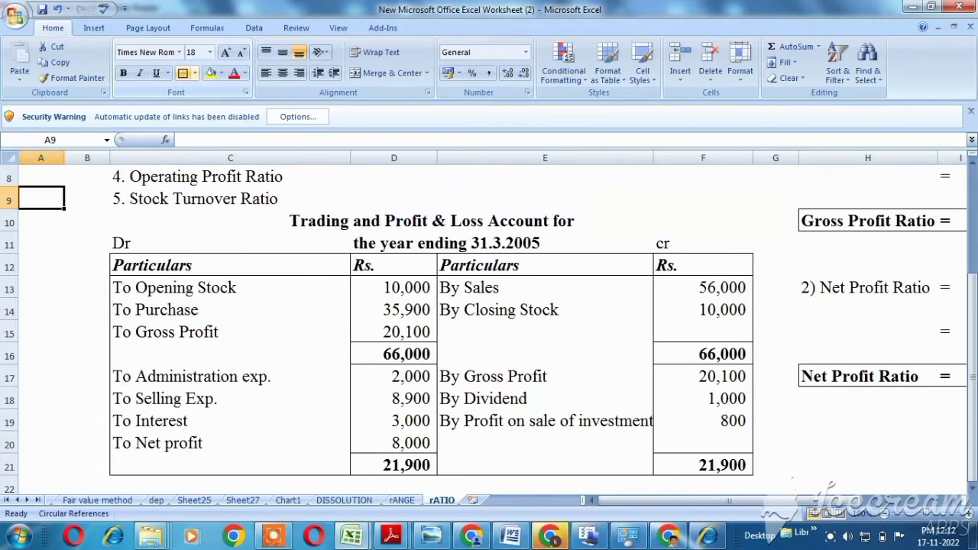
pyautogui.press('Up')
pyautogui.press('Up')
pyautogui.press('Right')
pyautogui.press('Right')
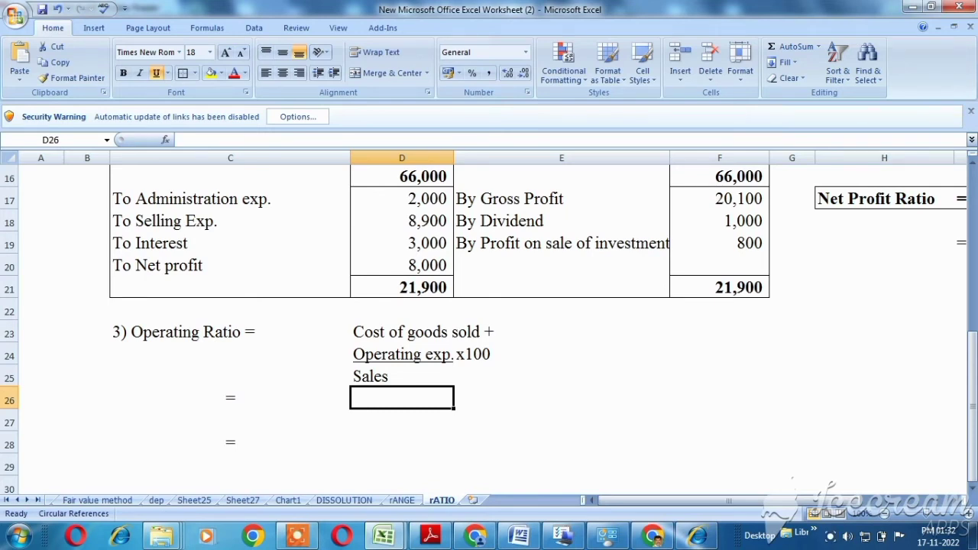
# - Check the account's Opening Stock 10,000 and By Sales entries for the Operating Ratio
pyautogui.press('Up')
pyautogui.press('Up')
pyautogui.press('Up')
pyautogui.press('Up')
pyautogui.press('Up')
pyautogui.press('Up')
pyautogui.press('Up')
pyautogui.press('Up')
pyautogui.press('Up')
pyautogui.press('Up')
pyautogui.press('Up')
pyautogui.press('Up')
pyautogui.press('Up')
pyautogui.press('Up')
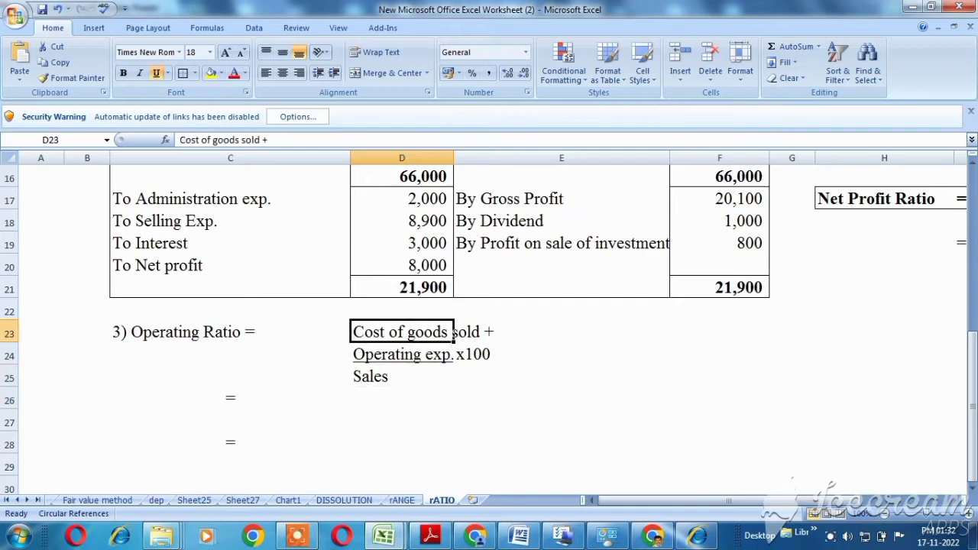
pyautogui.click(401, 221)
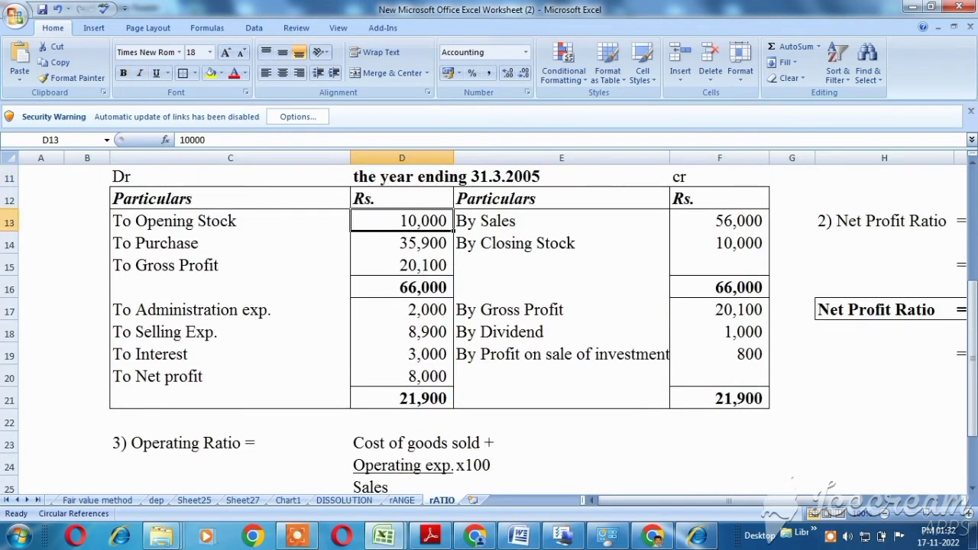
pyautogui.click(561, 221)
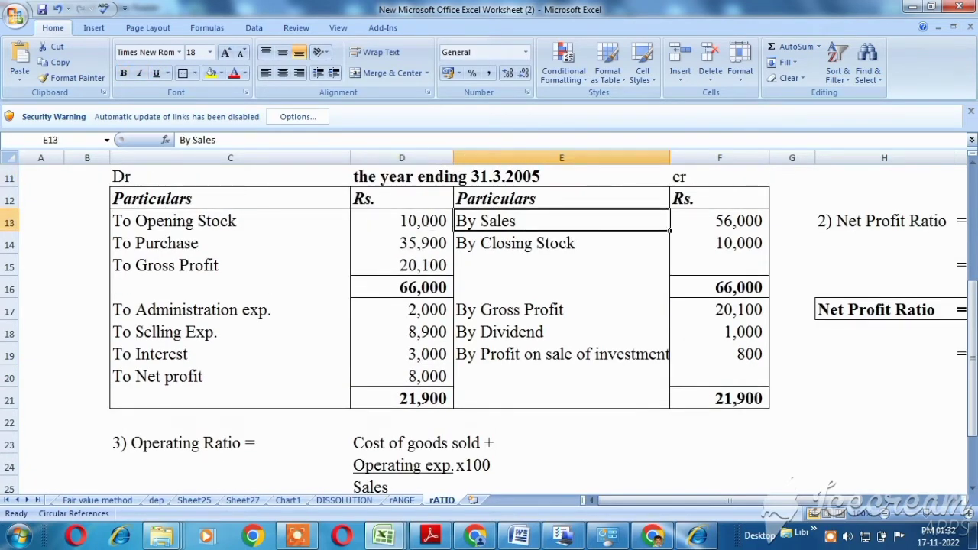
pyautogui.press('Down')
pyautogui.press('Down')
pyautogui.press('Down')
pyautogui.press('Down')
pyautogui.press('Down')
pyautogui.press('Down')
pyautogui.press('Down')
pyautogui.press('Down')
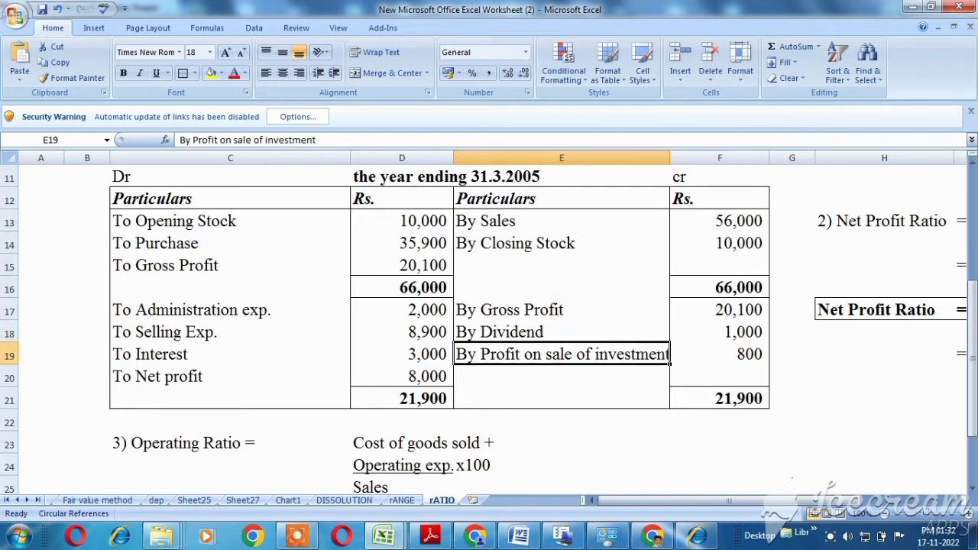
pyautogui.press('Down')
pyautogui.press('Down')
pyautogui.press('Right')
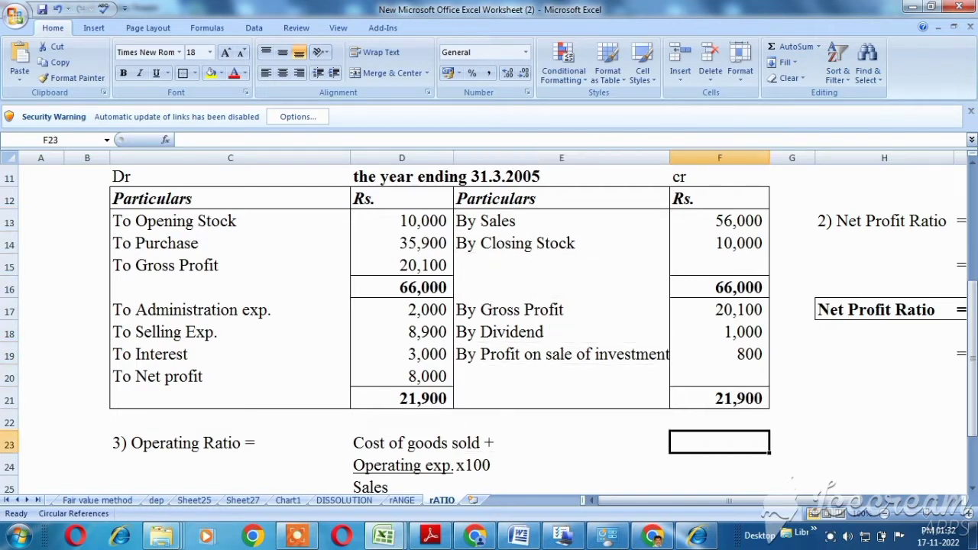
# - Enter 56000 in F23 and 20100 in F24
pyautogui.write('56000')
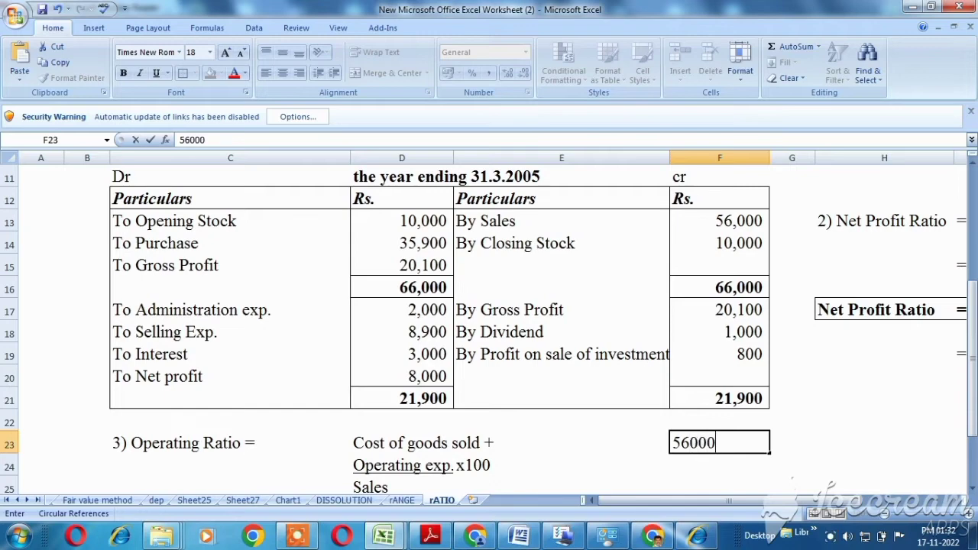
pyautogui.press('Return')
pyautogui.write('20100')
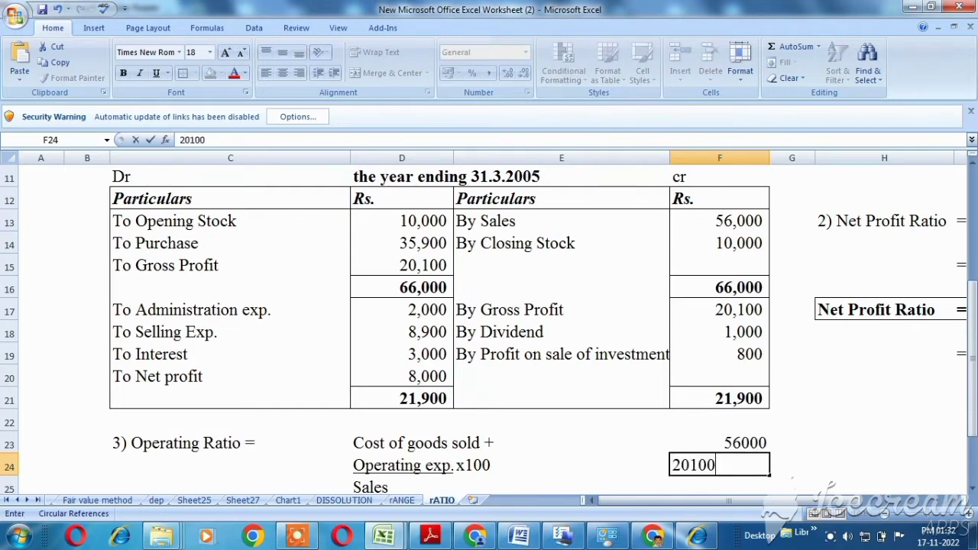
pyautogui.press('Return')
# - Calculate =F23-F24 in F25, giving the cost of goods sold 35900
pyautogui.write('=')
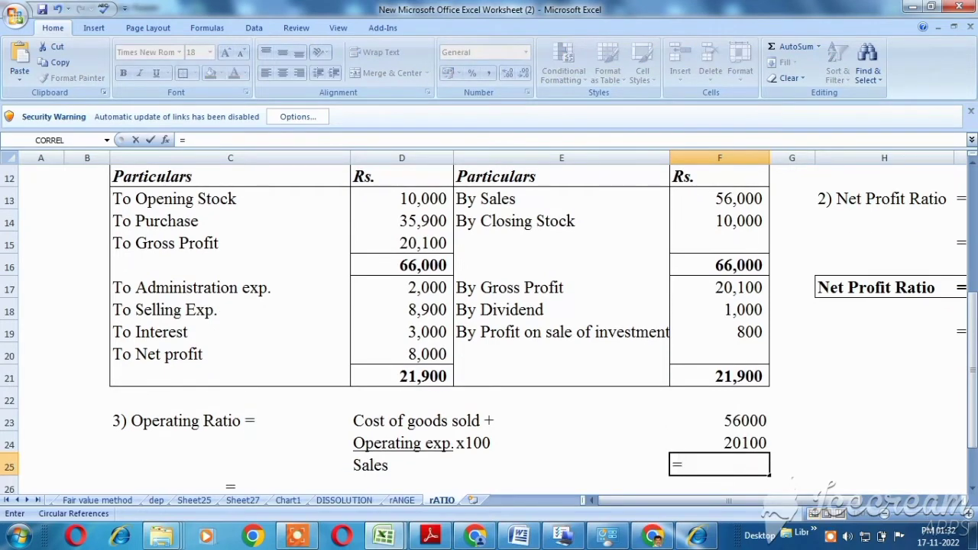
pyautogui.press('Up')
pyautogui.write('-')
pyautogui.press('Up')
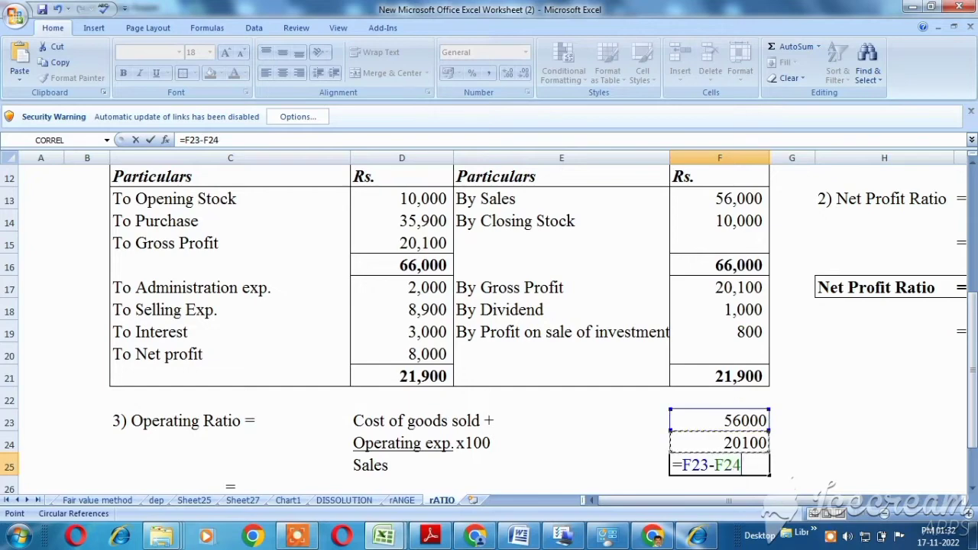
pyautogui.press('Return')
pyautogui.press('Up')
pyautogui.press('Down')
pyautogui.press('Left')
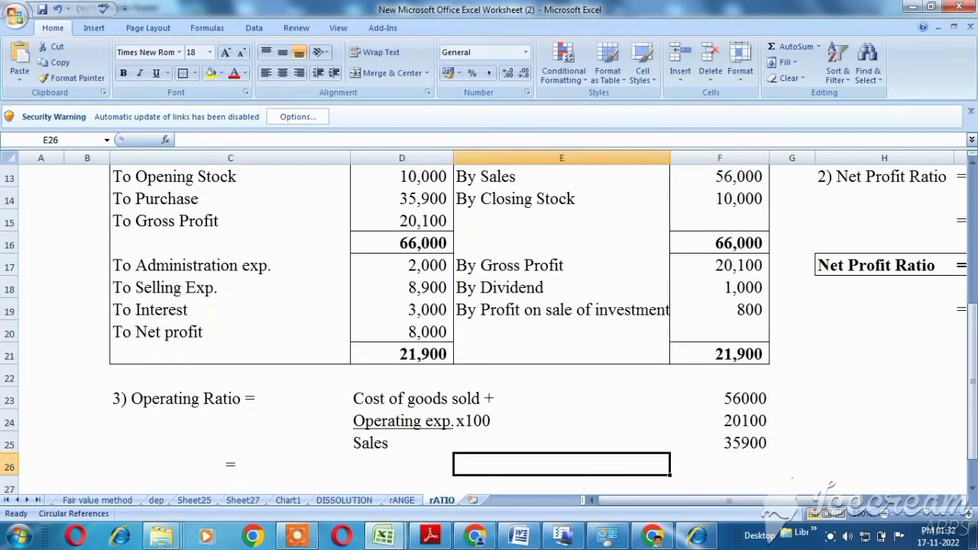
pyautogui.press('Left')
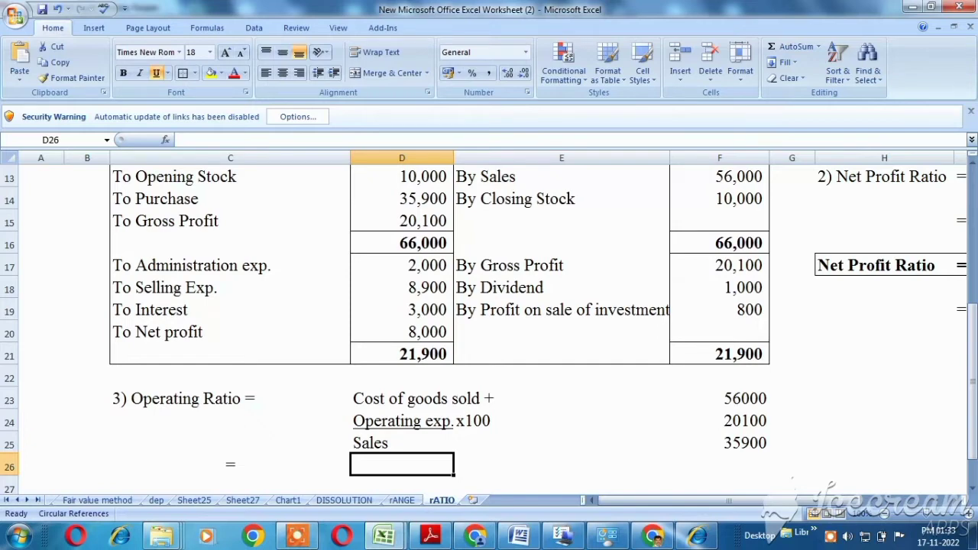
# - Enter the 35900+10900 numerator of the operating ratio working in D26
pyautogui.write('35900')
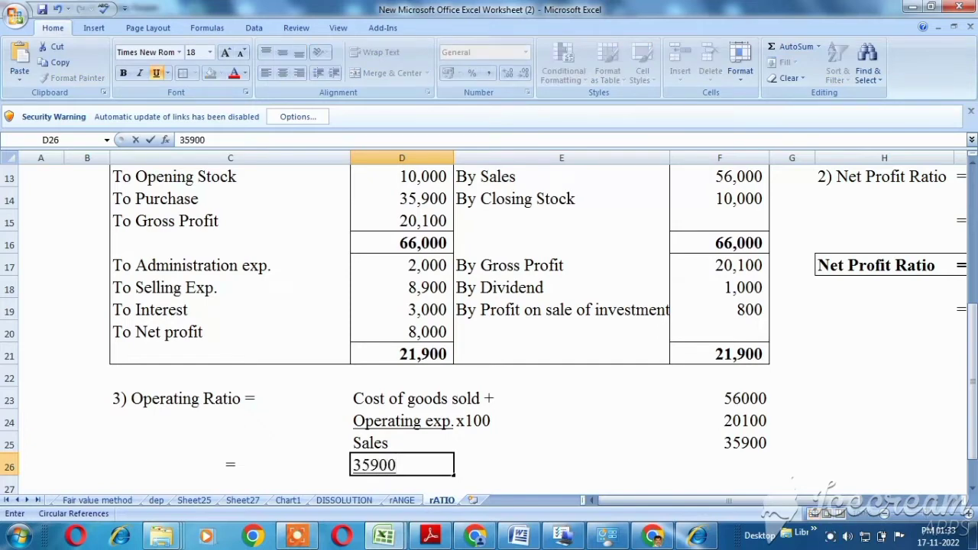
pyautogui.write('+10900')
pyautogui.press('Return')
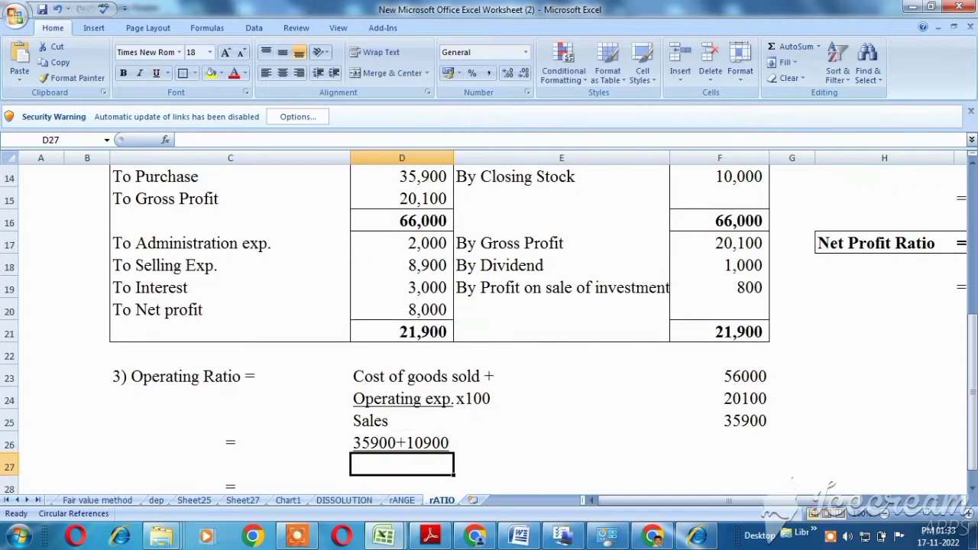
pyautogui.press('Up')
pyautogui.press('Up')
pyautogui.press('Up')
pyautogui.press('Up')
pyautogui.press('Up')
pyautogui.press('Up')
pyautogui.press('Up')
pyautogui.press('Up')
pyautogui.press('Up')
pyautogui.press('Up')
pyautogui.press('Up')
pyautogui.press('Up')
pyautogui.press('Up')
pyautogui.press('Up')
pyautogui.press('Up')
pyautogui.press('Up')
pyautogui.press('Up')
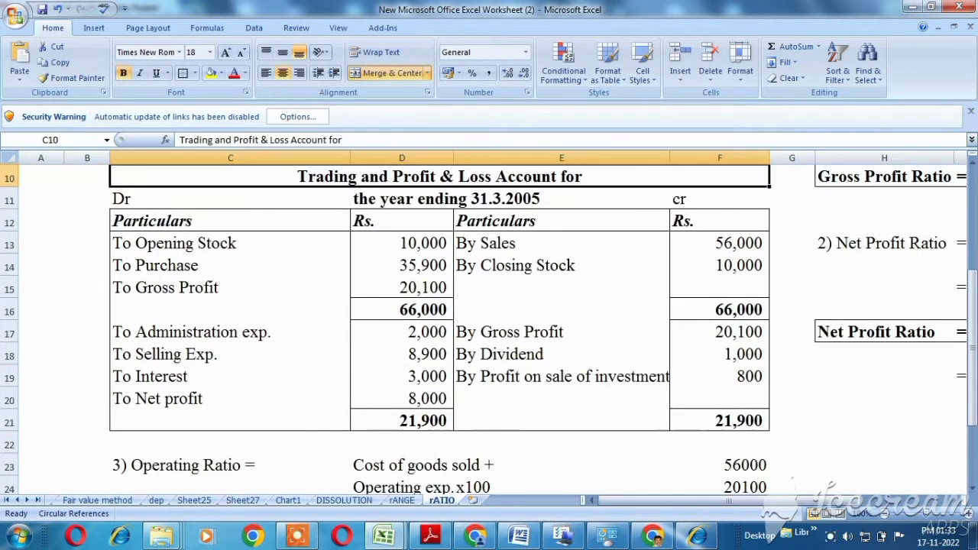
pyautogui.press('Down')
pyautogui.press('Down')
pyautogui.press('Down')
pyautogui.press('Right')
pyautogui.press('Right')
pyautogui.press('Down')
pyautogui.press('Down')
pyautogui.press('Down')
pyautogui.press('Down')
pyautogui.press('Down')
pyautogui.press('Down')
pyautogui.press('Down')
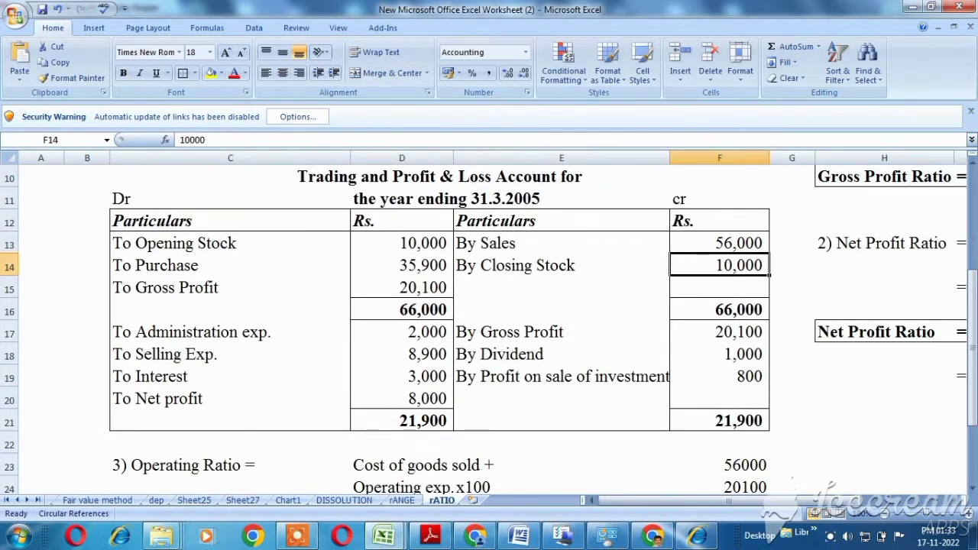
pyautogui.press('Down')
pyautogui.press('Down')
pyautogui.press('Down')
pyautogui.press('Down')
pyautogui.press('Down')
pyautogui.press('Down')
pyautogui.press('Left')
pyautogui.press('Left')
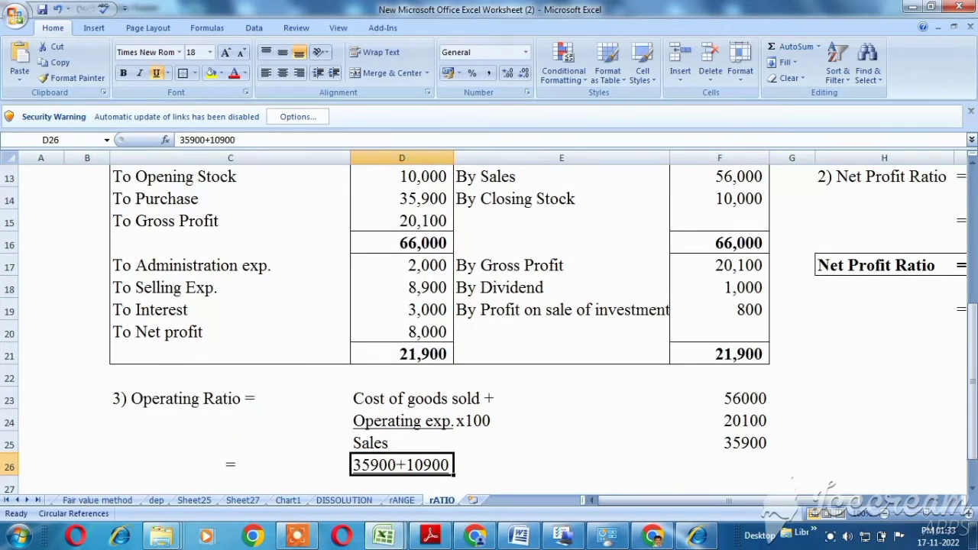
pyautogui.press('Down')
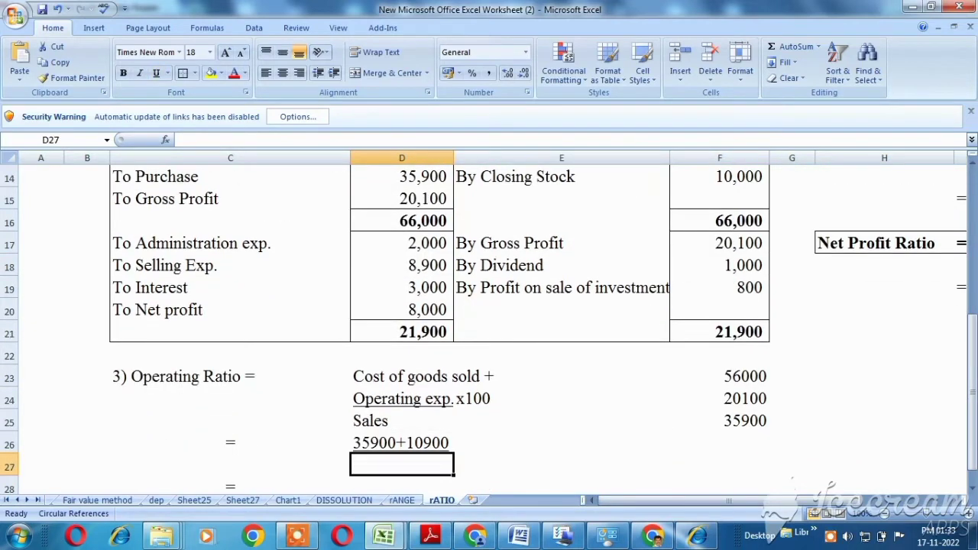
# - Add 56000 as the denominator below and x100 beside the numerator
pyautogui.write('56000')
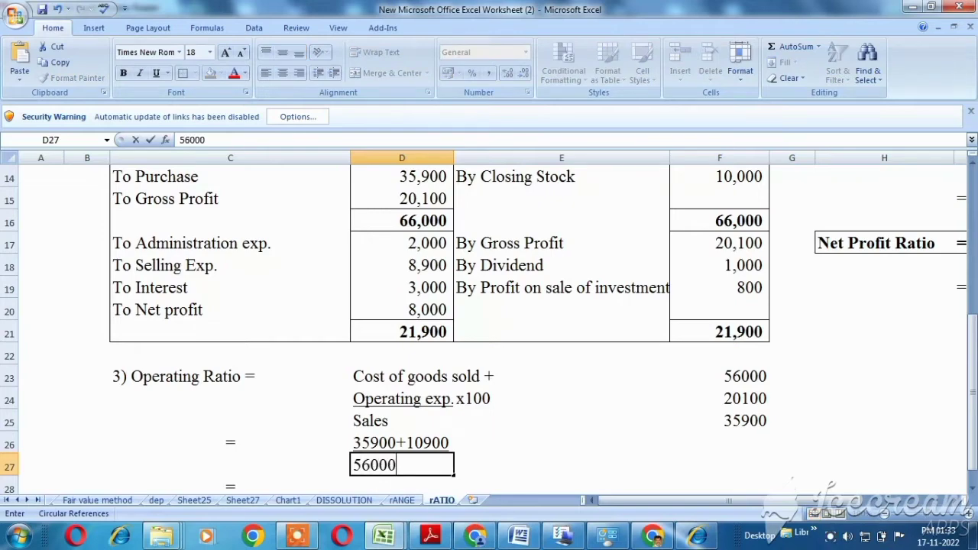
pyautogui.press('Return')
pyautogui.press('Up')
pyautogui.press('Right')
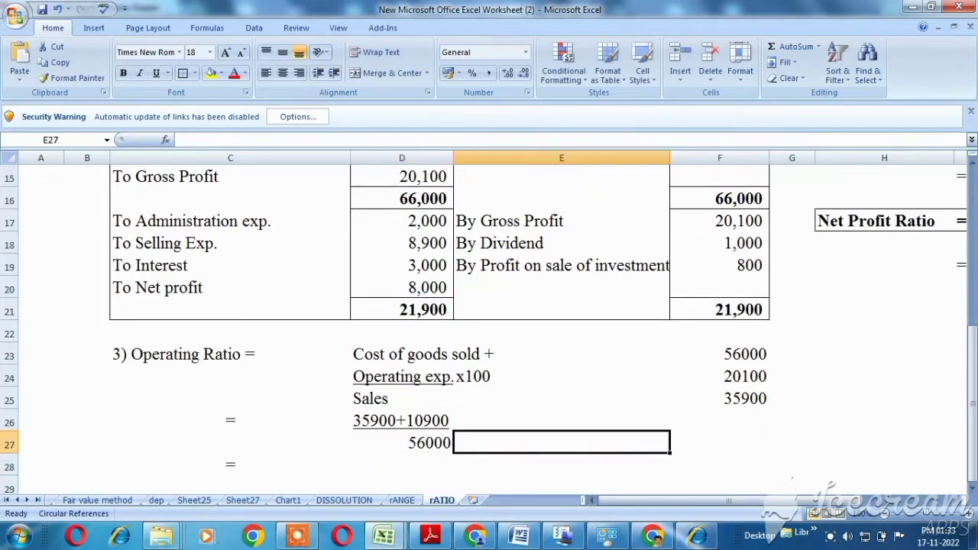
pyautogui.press('Up')
pyautogui.write('x100')
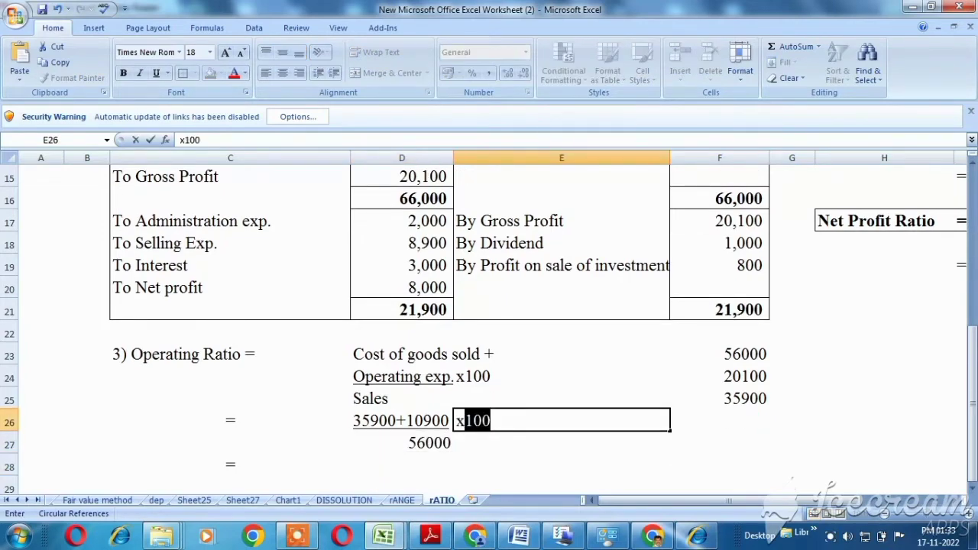
pyautogui.press('Return')
pyautogui.press('Down')
pyautogui.press('Left')
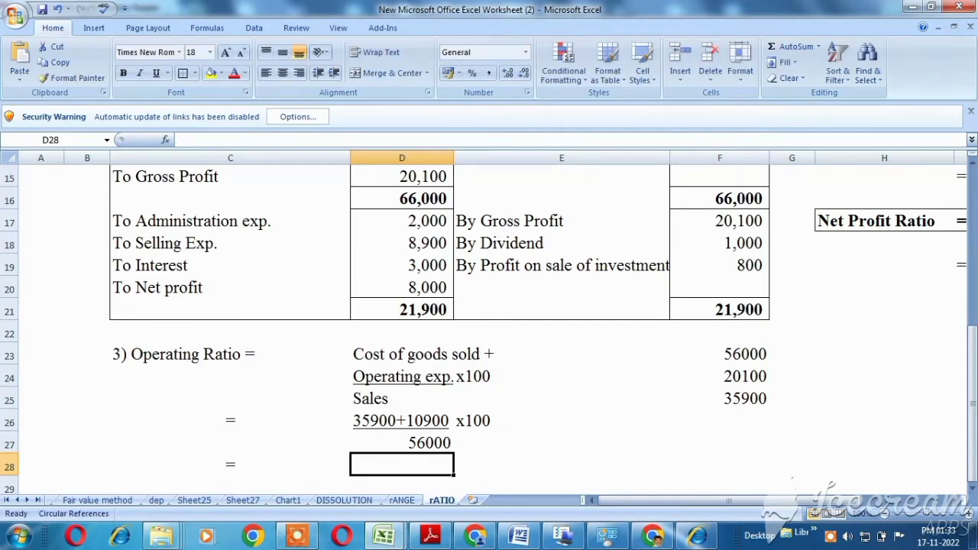
pyautogui.press('Up')
pyautogui.press('Right')
pyautogui.press('Right')
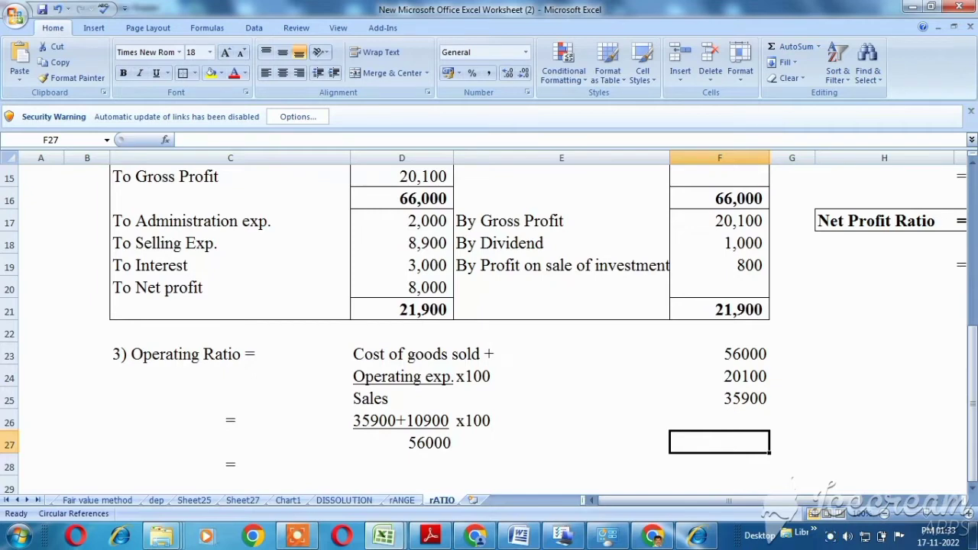
# - Enter the 83.57 operating ratio result with a % sign in row 28
pyautogui.click(401, 464)
pyautogui.write('83.')
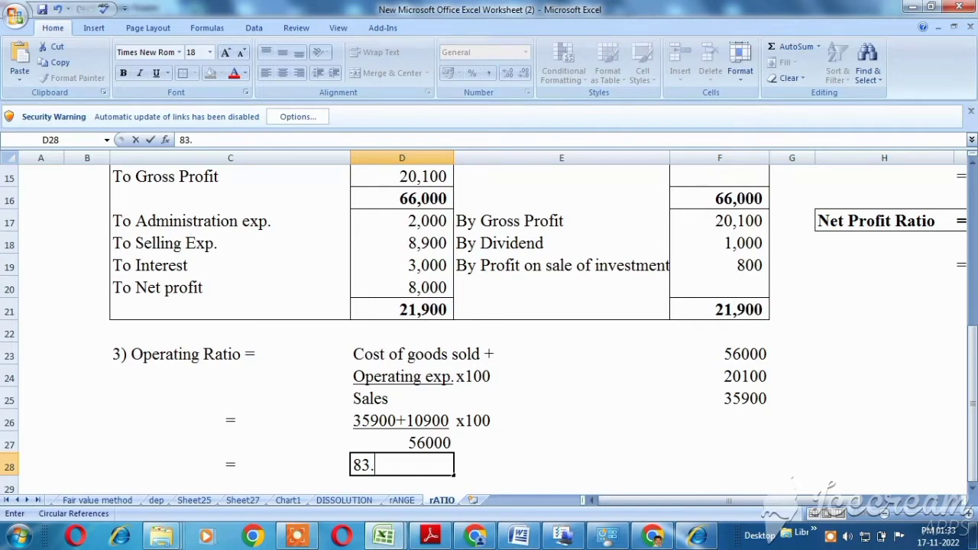
pyautogui.write('57')
pyautogui.press('Return')
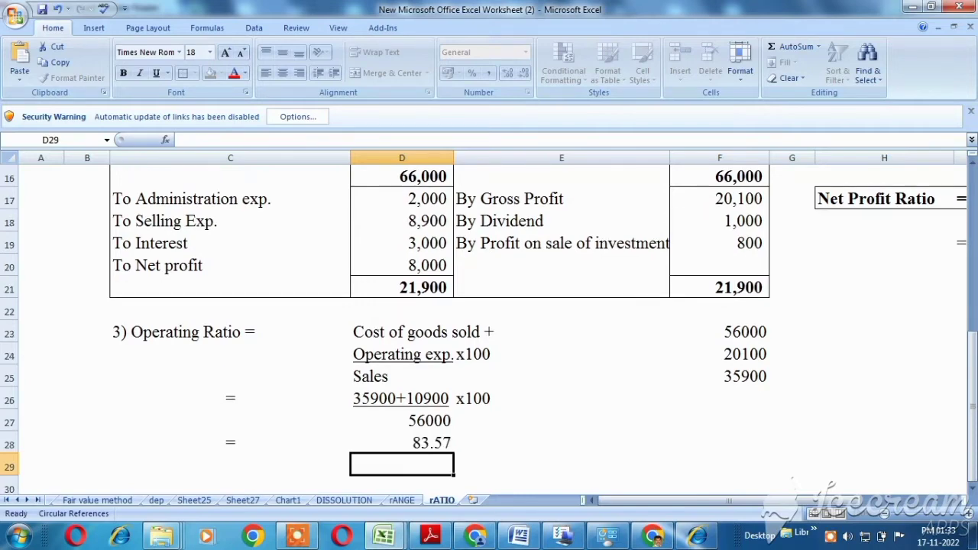
pyautogui.press('Up')
pyautogui.press('Right')
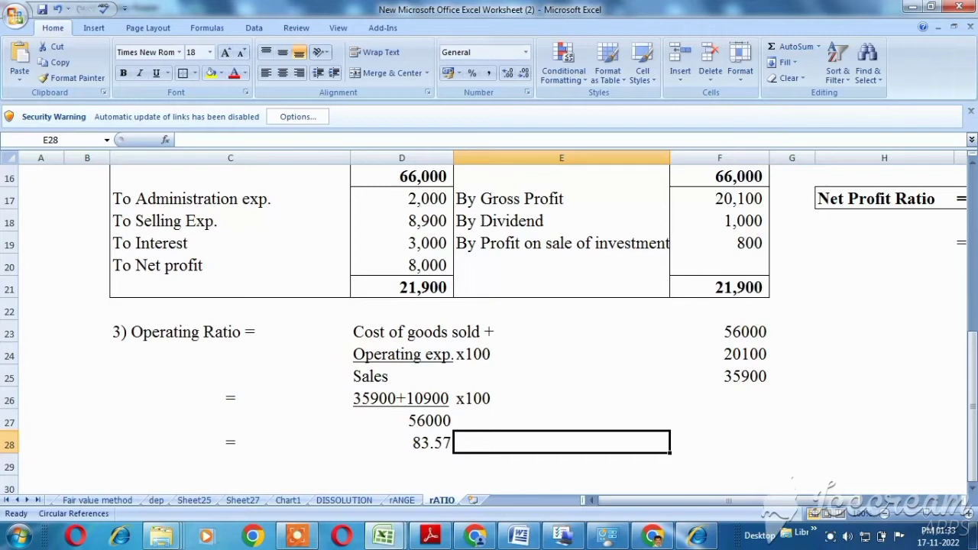
pyautogui.write('%')
pyautogui.press('Return')
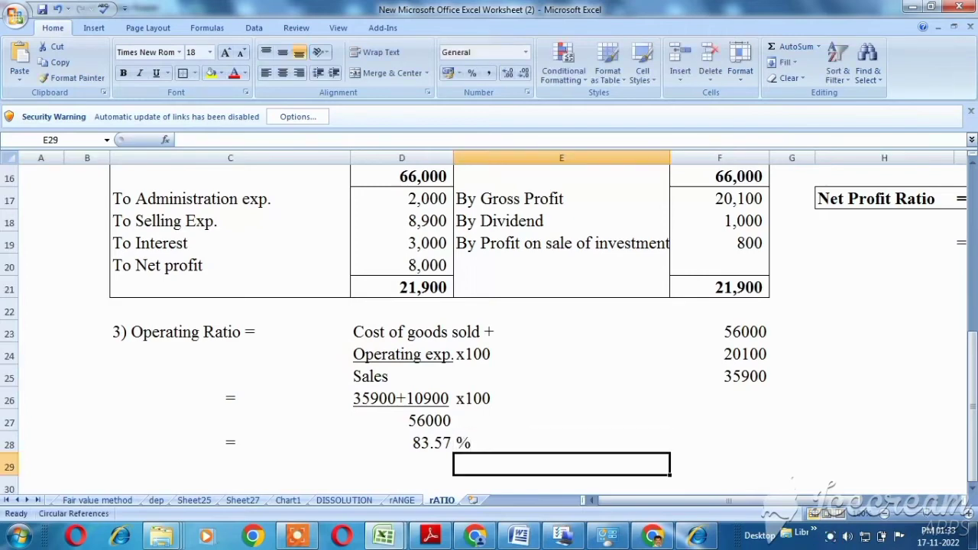
pyautogui.press('Up')
pyautogui.press('Left')
pyautogui.press('Left')
pyautogui.press('Left')
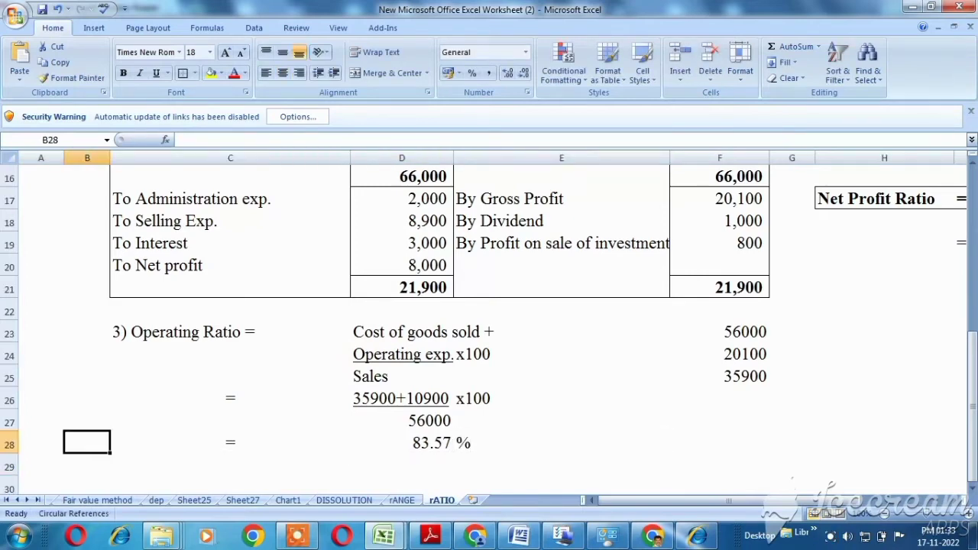
# - Type the 'Operating Ratio' label and copy it into the merged equals cell C28
pyautogui.click(230, 442)
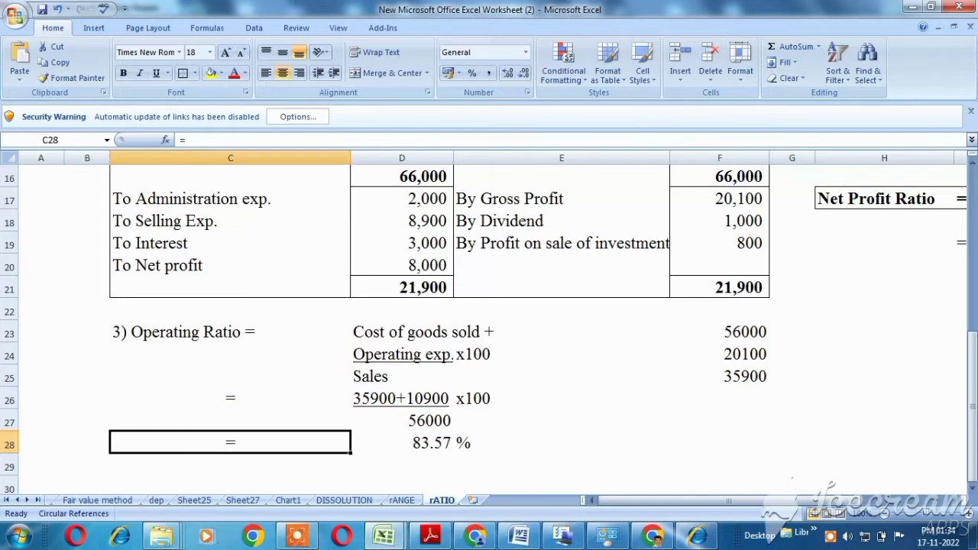
pyautogui.click(86, 443)
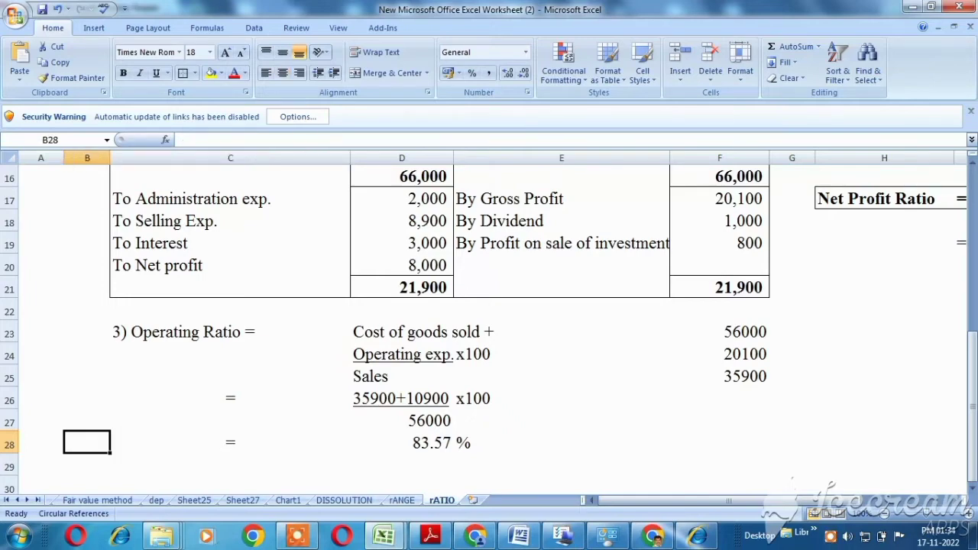
pyautogui.write('Opera')
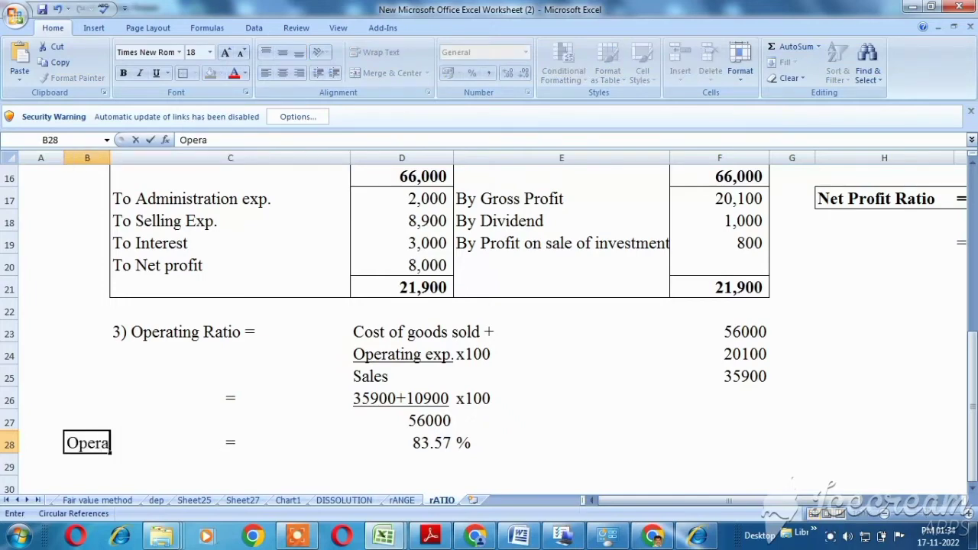
pyautogui.write('ting Ra')
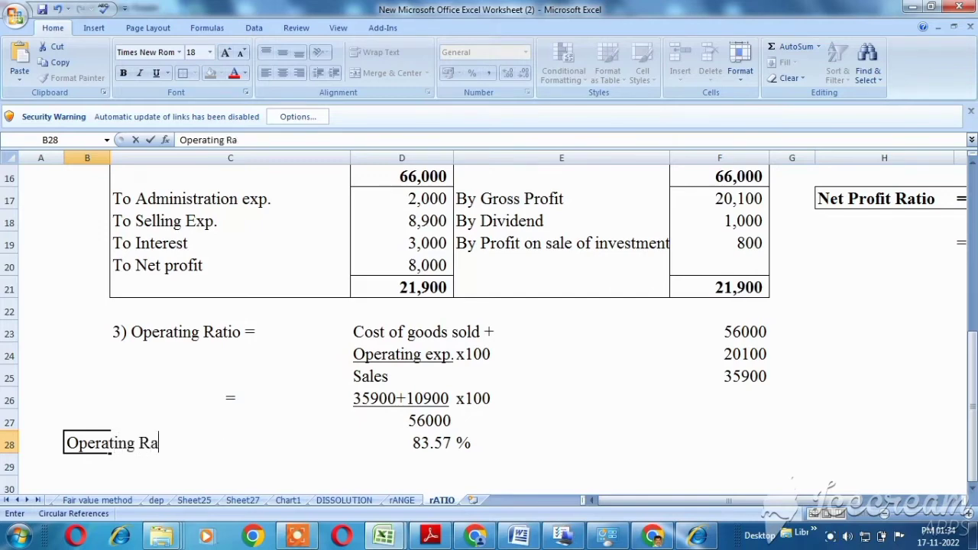
pyautogui.write('tio')
pyautogui.press('Return')
pyautogui.click(87, 443)
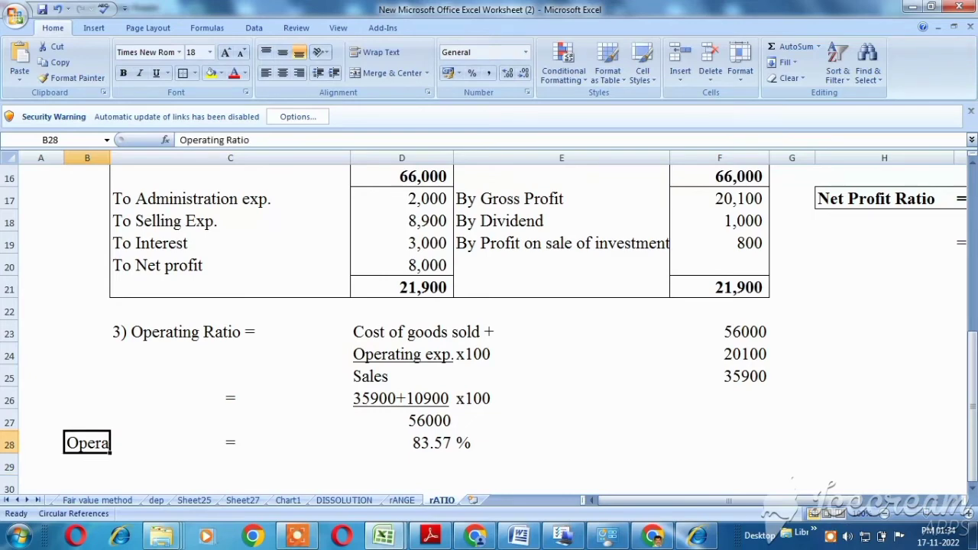
pyautogui.hotkey('ctrl', 'c')
pyautogui.click(230, 442)
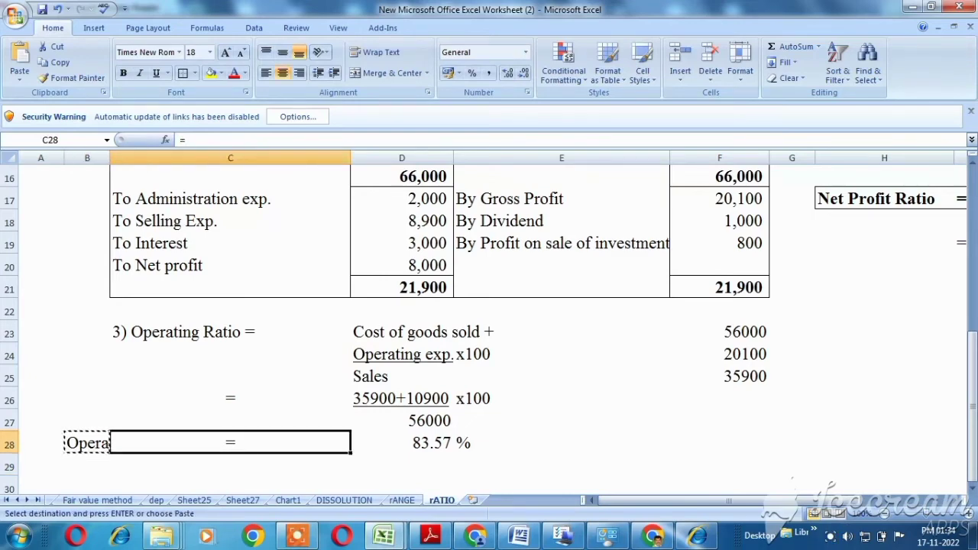
pyautogui.press('Return')
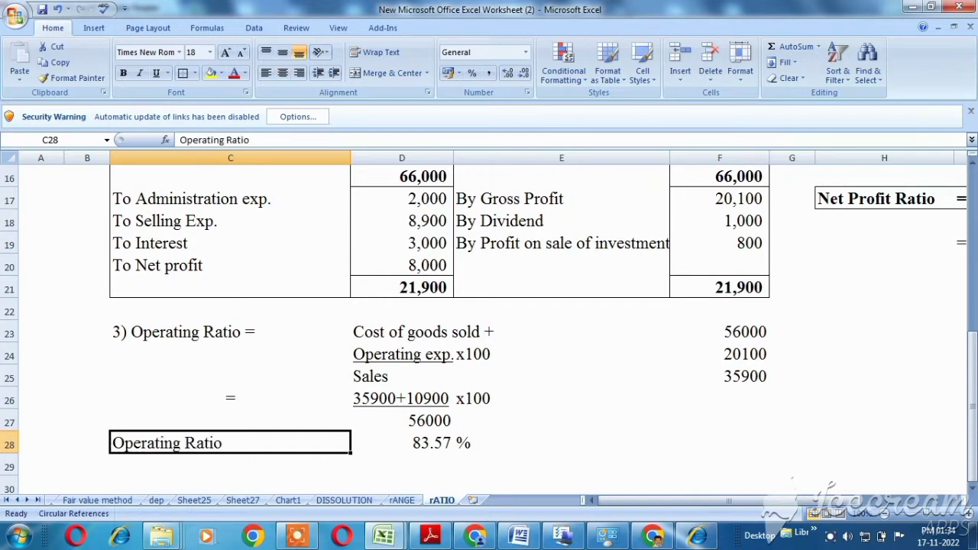
# - Append = so C28 reads 'Operating Ratio=', then select C28:E28
pyautogui.press('F2')
pyautogui.write('=')
pyautogui.press('Tab')
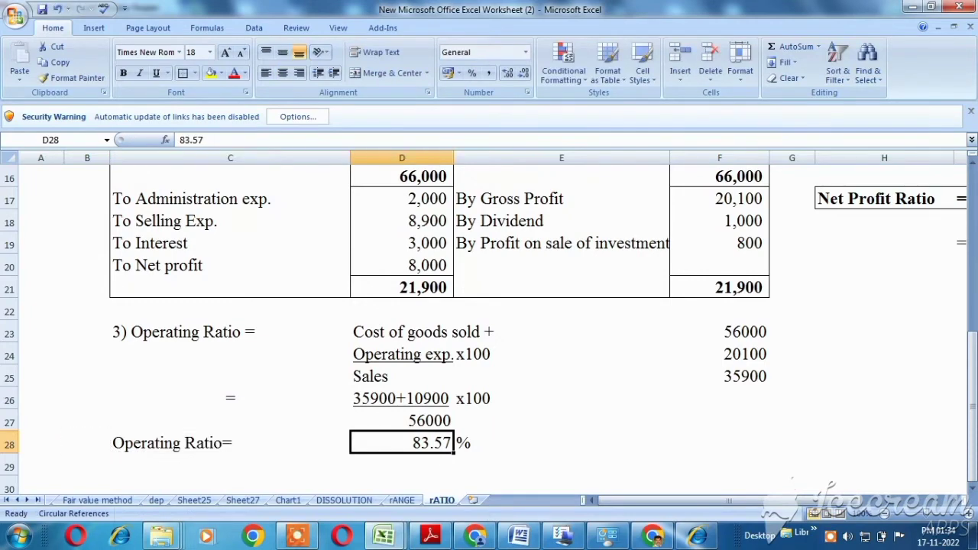
pyautogui.press('Left')
pyautogui.press('Left')
pyautogui.press('Right')
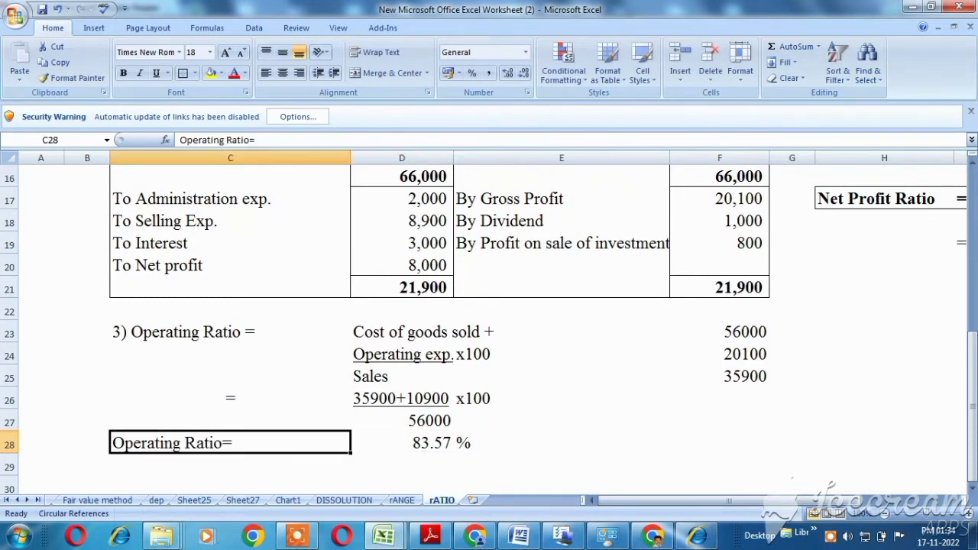
pyautogui.hotkey('shift', 'Right')
pyautogui.hotkey('shift', 'Right')
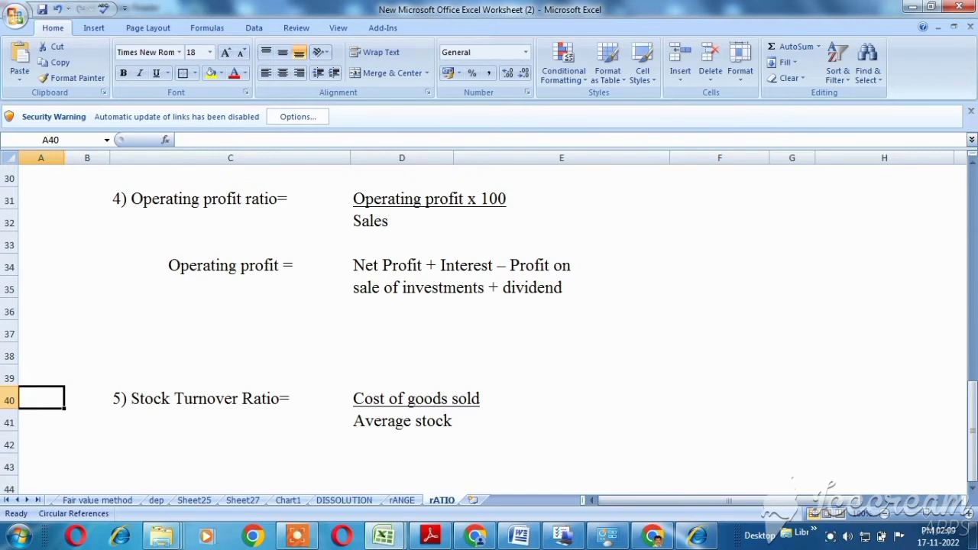
# - Put = in C36 under the Operating profit definition after checking the 21,900 and 3,000 figures
pyautogui.click(230, 309)
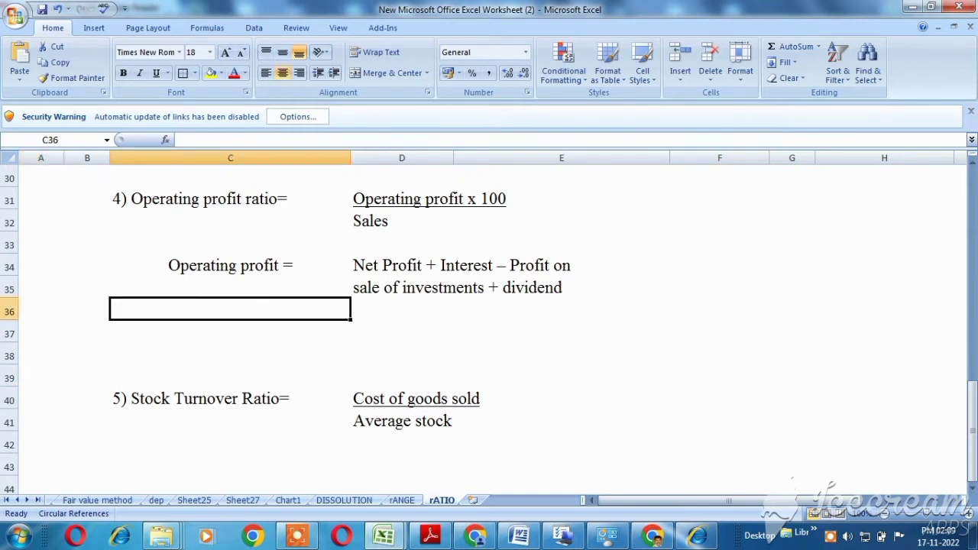
pyautogui.write('=')
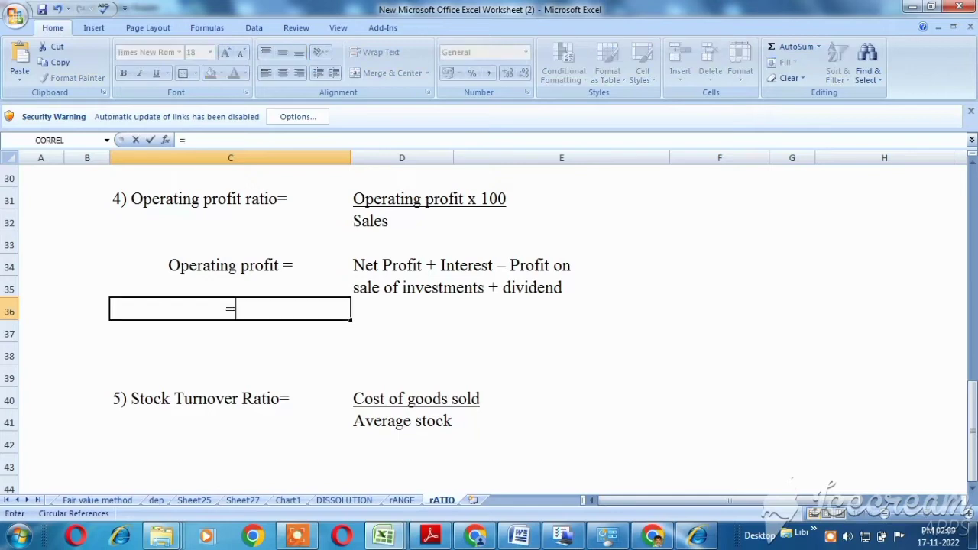
pyautogui.press('Tab')
pyautogui.press('Up')
pyautogui.press('Up')
pyautogui.press('Up')
pyautogui.press('Up')
pyautogui.press('Up')
pyautogui.press('Up')
pyautogui.press('Up')
pyautogui.press('Up')
pyautogui.press('Up')
pyautogui.press('Up')
pyautogui.press('Up')
pyautogui.press('Up')
pyautogui.press('Up')
pyautogui.press('Up')
pyautogui.press('Up')
pyautogui.press('Up')
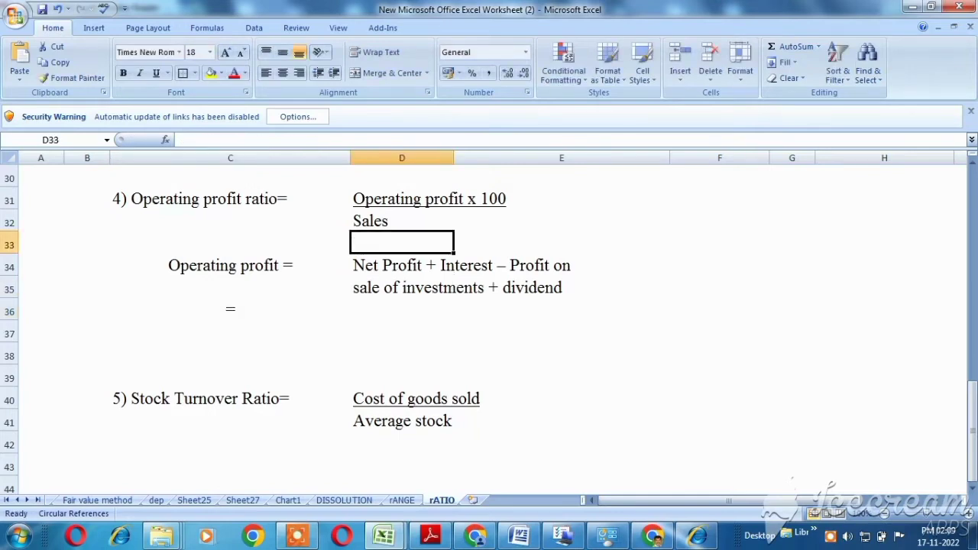
pyautogui.press('Up')
pyautogui.press('Up')
pyautogui.press('Up')
pyautogui.press('Up')
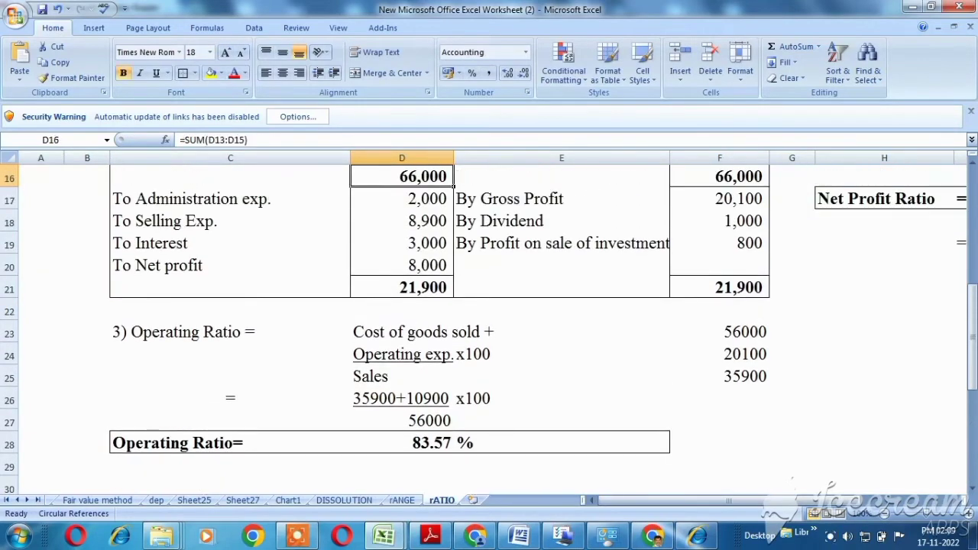
pyautogui.press('Down')
pyautogui.press('Down')
pyautogui.press('Down')
pyautogui.press('Down')
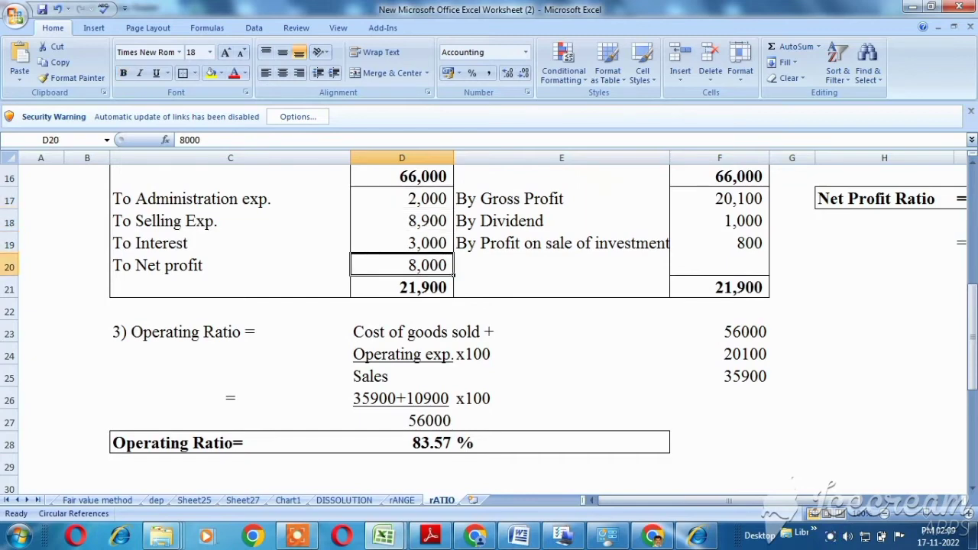
pyautogui.press('Down')
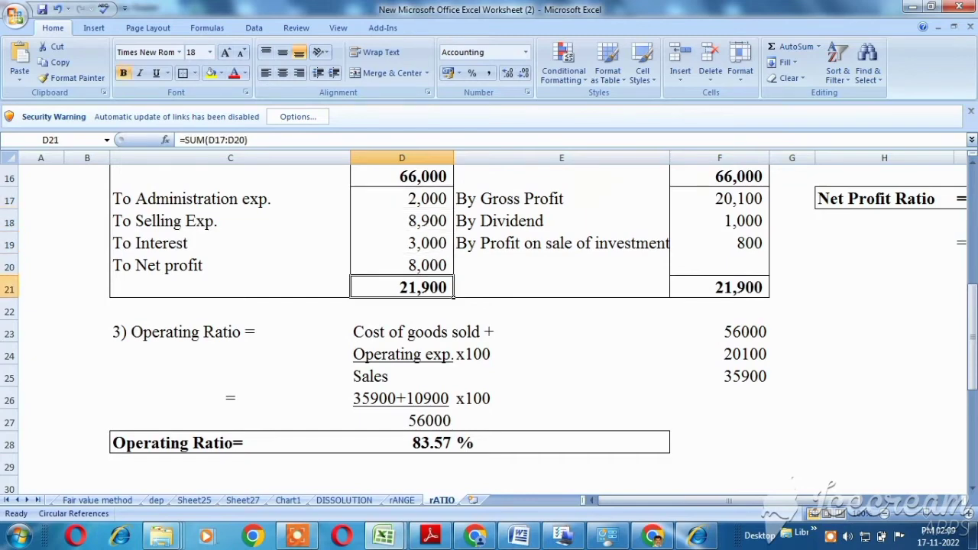
pyautogui.press('Up')
pyautogui.press('Up')
pyautogui.press('Down')
pyautogui.press('Down')
pyautogui.press('Down')
pyautogui.press('Down')
pyautogui.press('Down')
pyautogui.press('Down')
pyautogui.press('Down')
pyautogui.press('Down')
pyautogui.press('Down')
pyautogui.press('Down')
pyautogui.press('Down')
pyautogui.press('Down')
pyautogui.press('Down')
pyautogui.press('Down')
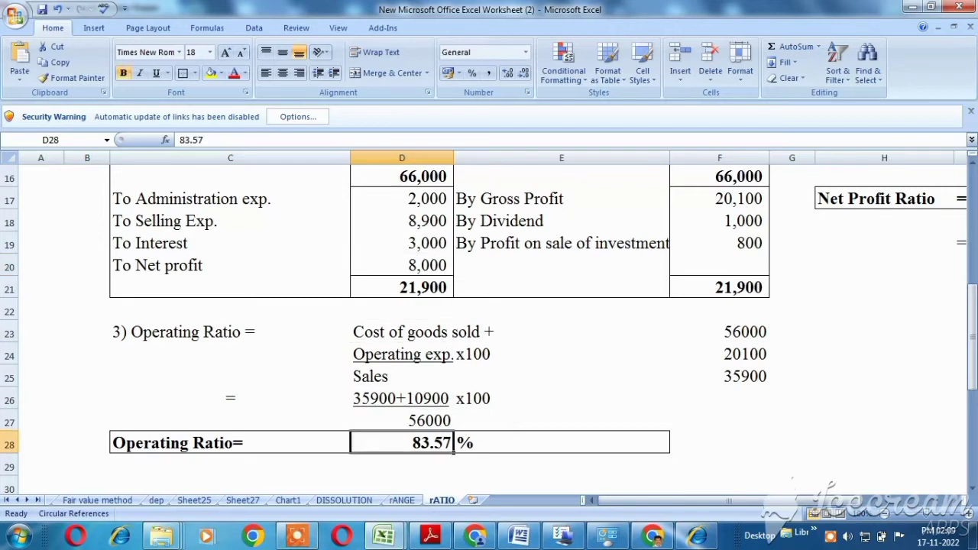
pyautogui.press('Down')
pyautogui.press('Down')
pyautogui.press('Down')
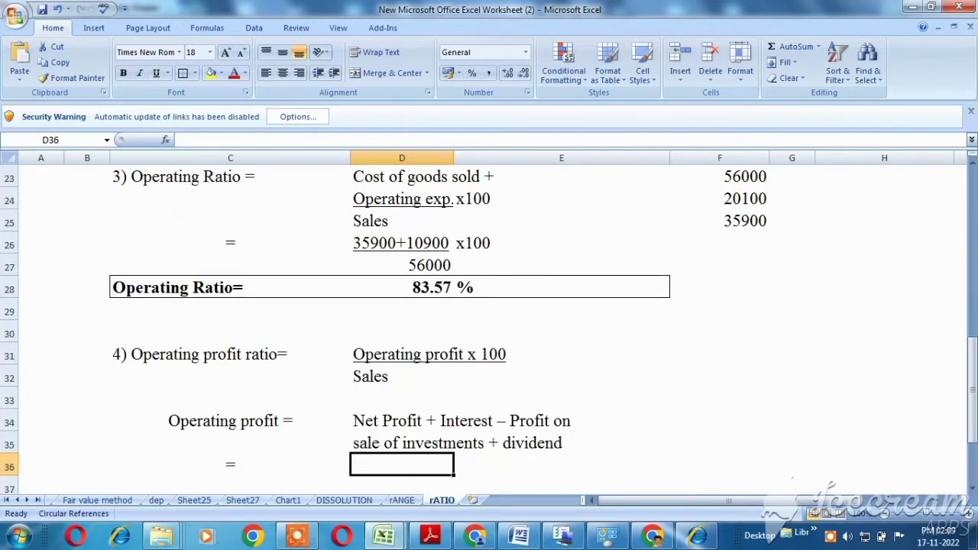
# - Enter the underlined 11000-1800 numerator in D36
pyautogui.write('11000')
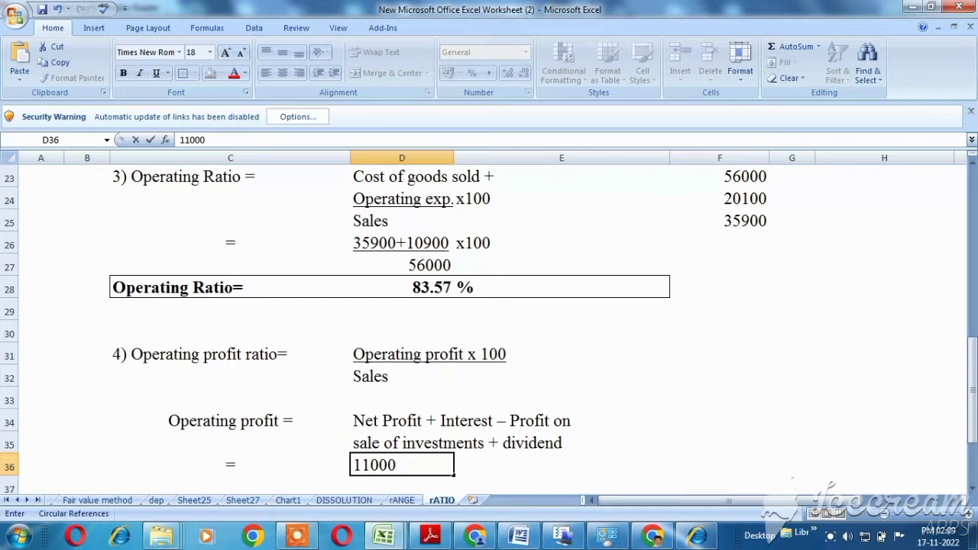
pyautogui.write('+')
pyautogui.press('BackSpace')
pyautogui.write('-')
pyautogui.moveTo(973, 361)
pyautogui.mouseDown()
pyautogui.moveTo(972, 345)
pyautogui.moveTo(973, 375)
pyautogui.mouseUp()
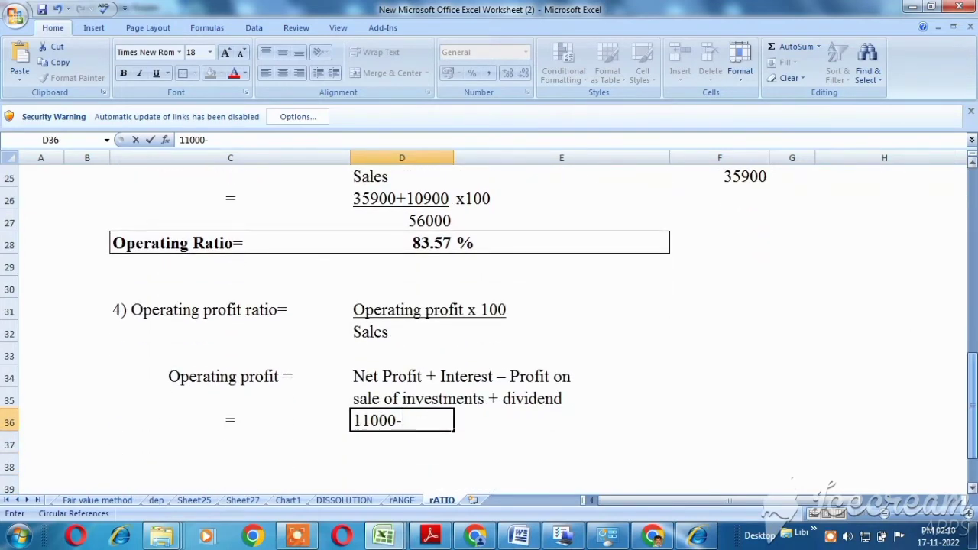
pyautogui.write('1800')
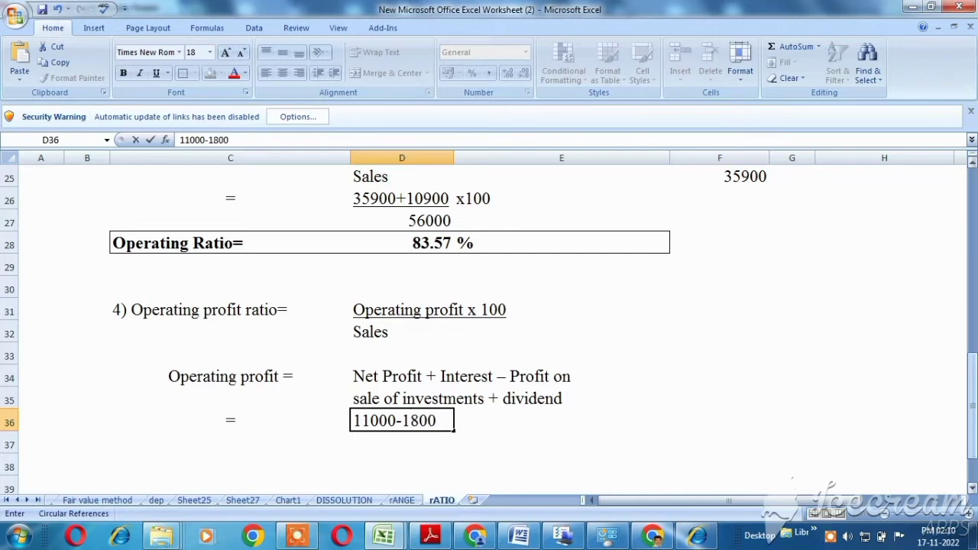
pyautogui.press('Return')
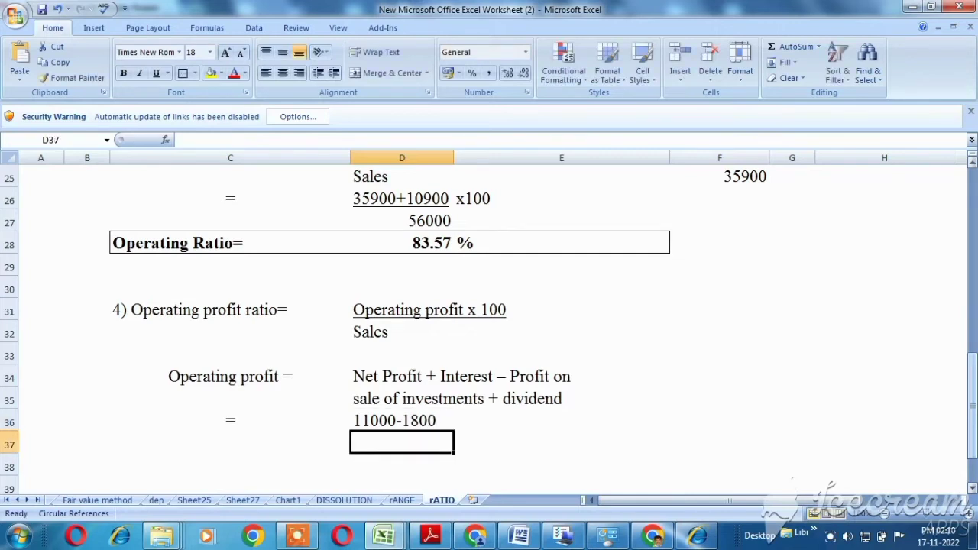
pyautogui.click(402, 420)
pyautogui.hotkey('ctrl', 'u')
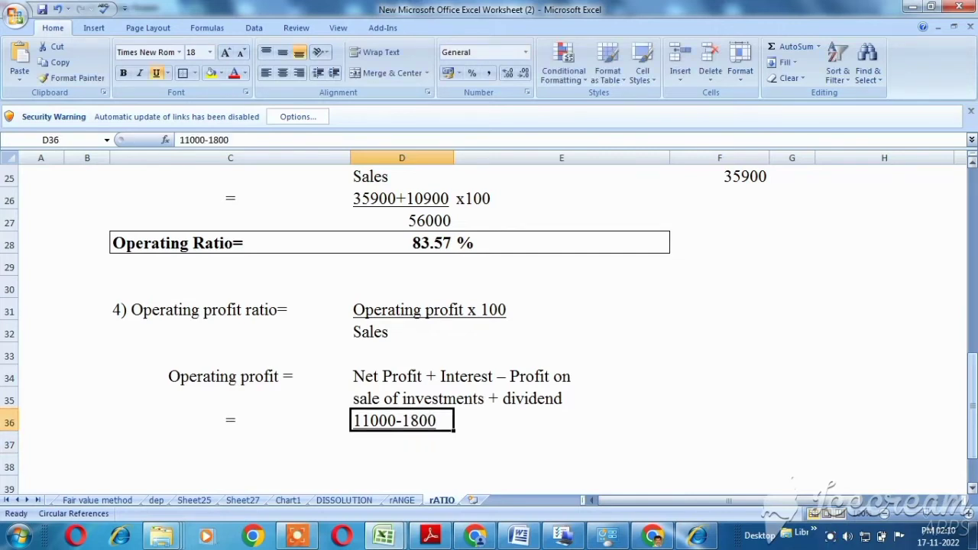
# - Enter 56000 in D37 beneath the numerator and centre it
pyautogui.click(401, 442)
pyautogui.write('56000')
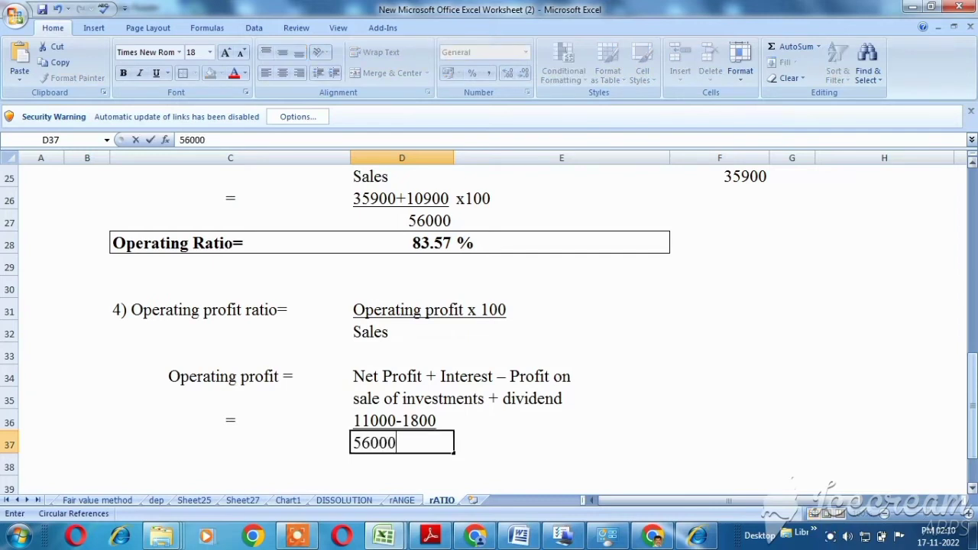
pyautogui.press('Return')
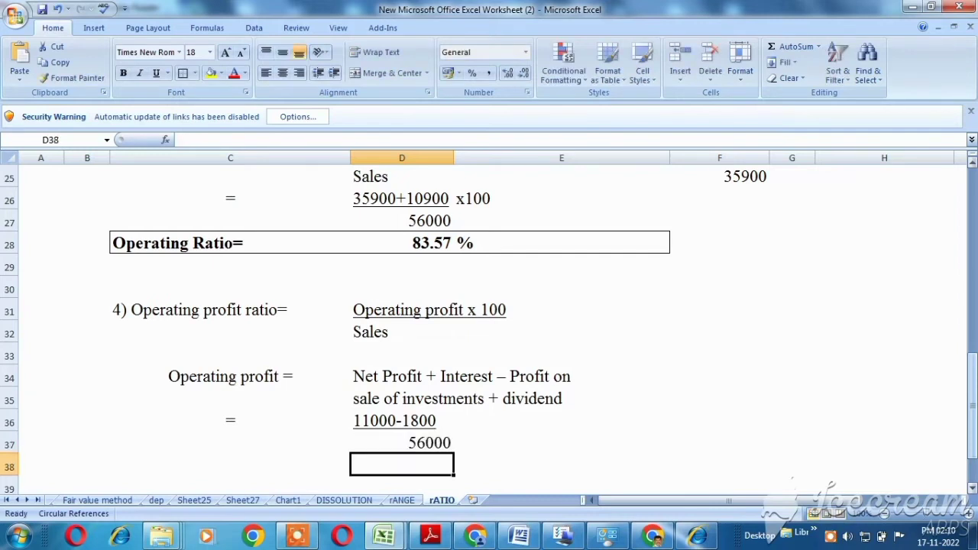
pyautogui.press('Up')
pyautogui.press('Right')
pyautogui.press('Left')
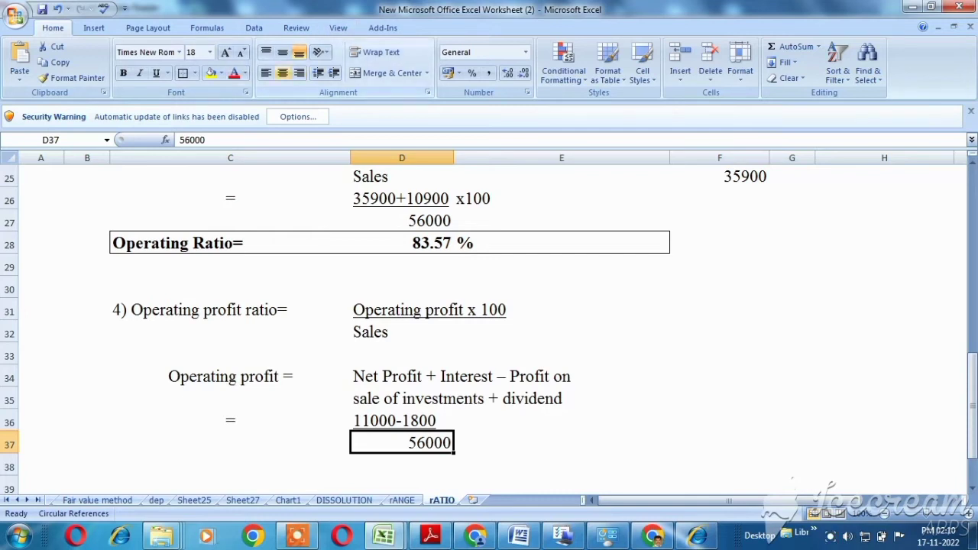
pyautogui.click(282, 73)
pyautogui.click(562, 443)
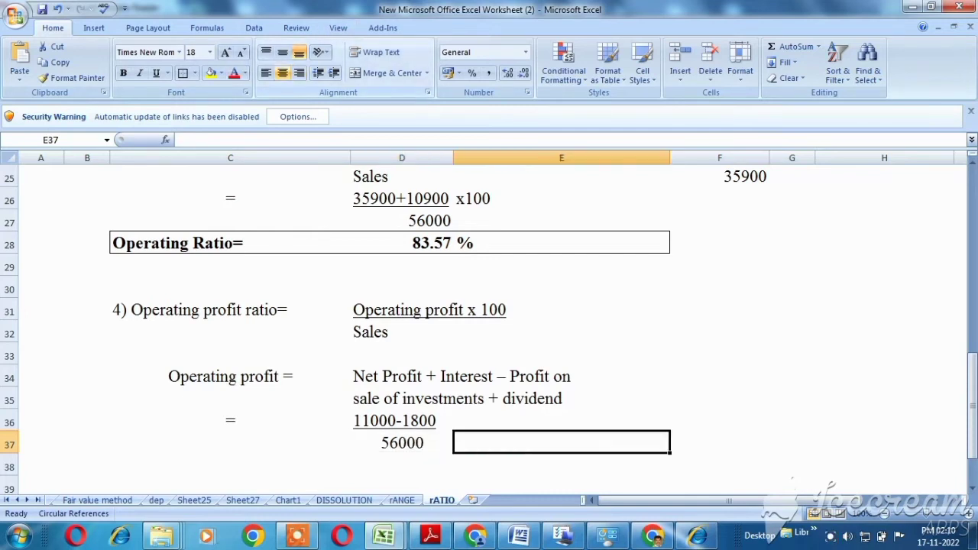
# - Add x100 beside 11000-1800 and begin the result row with an equals sign
pyautogui.click(562, 419)
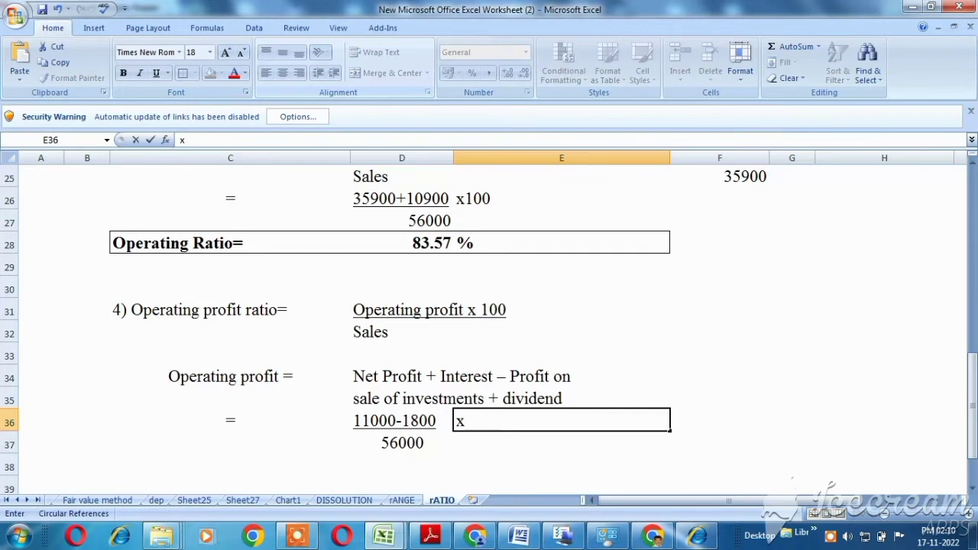
pyautogui.write('100')
pyautogui.press('Return')
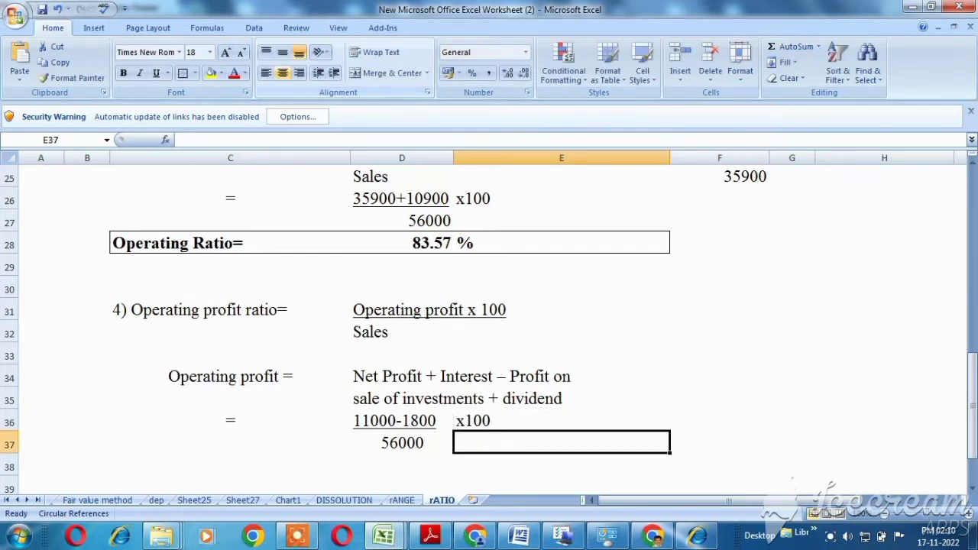
pyautogui.press('Down')
pyautogui.press('Left')
pyautogui.press('Left')
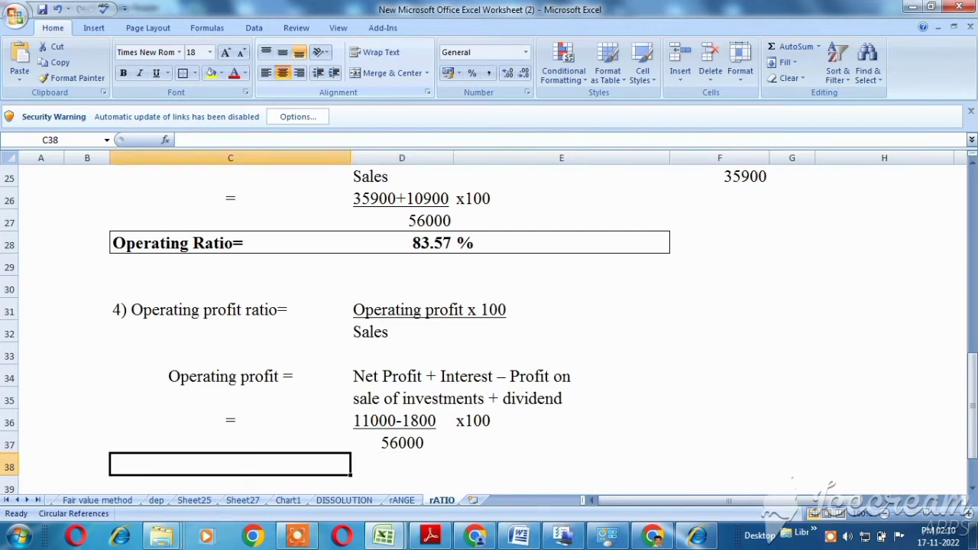
pyautogui.write('=')
pyautogui.press('Tab')
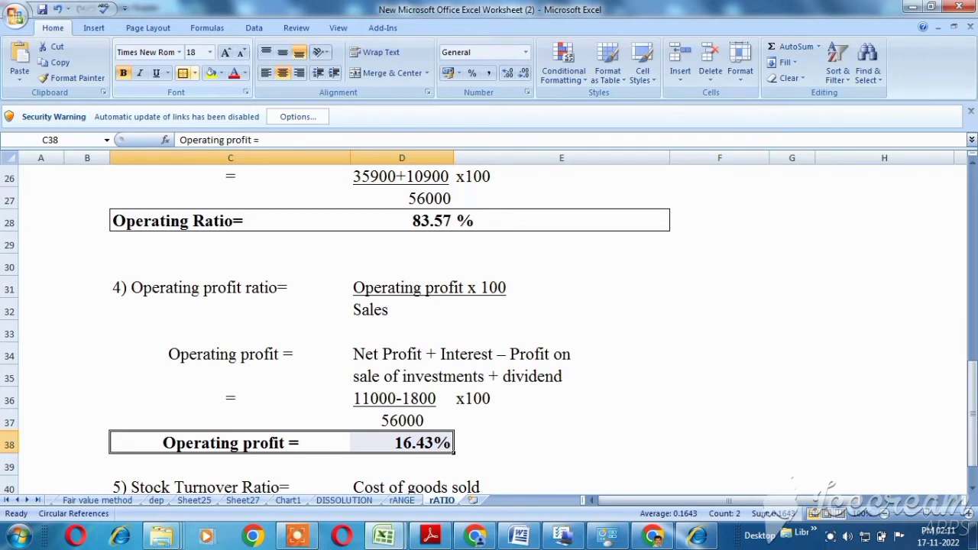
pyautogui.press('Down')
pyautogui.press('Down')
pyautogui.press('Down')
pyautogui.press('Down')
pyautogui.press('Down')
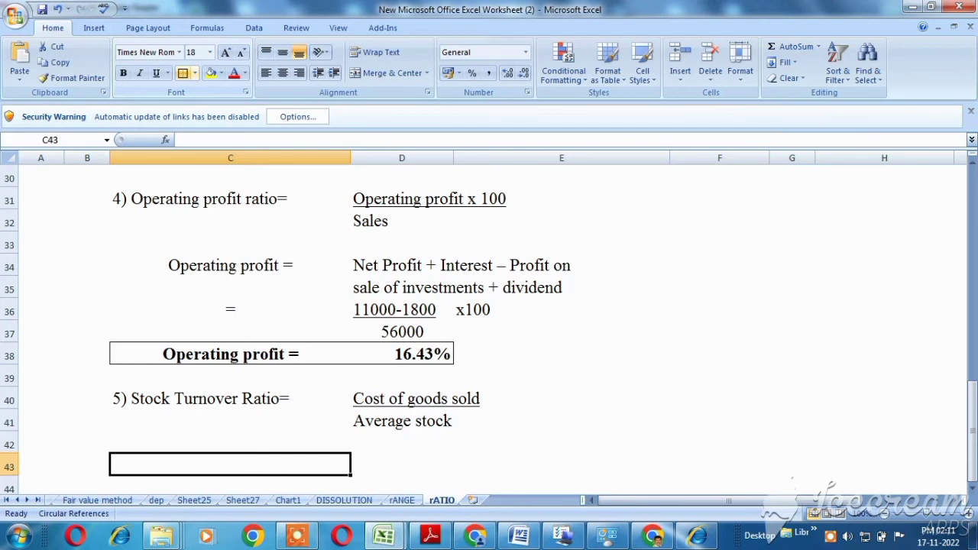
# - Centre C43 and start the stock turnover working with an equals sign
pyautogui.click(282, 73)
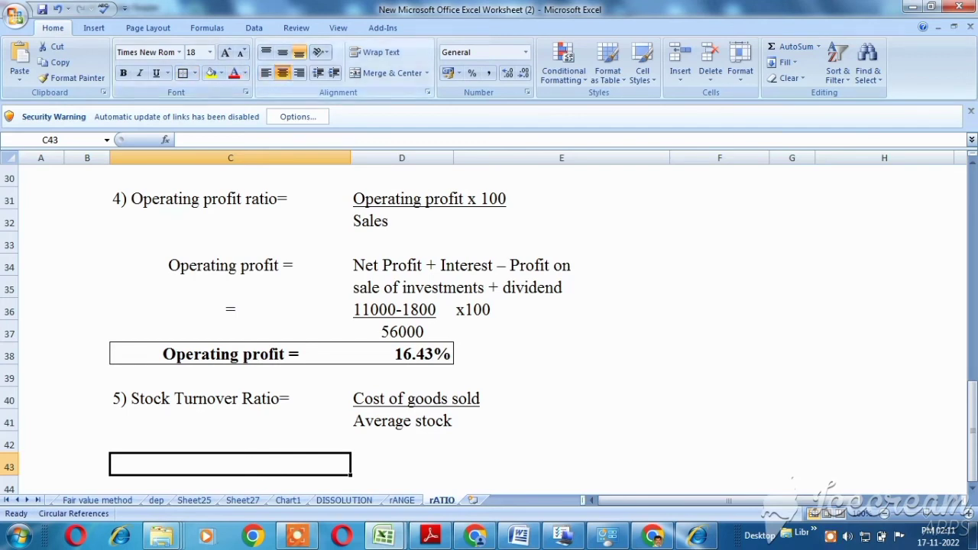
pyautogui.write('=')
pyautogui.press('Tab')
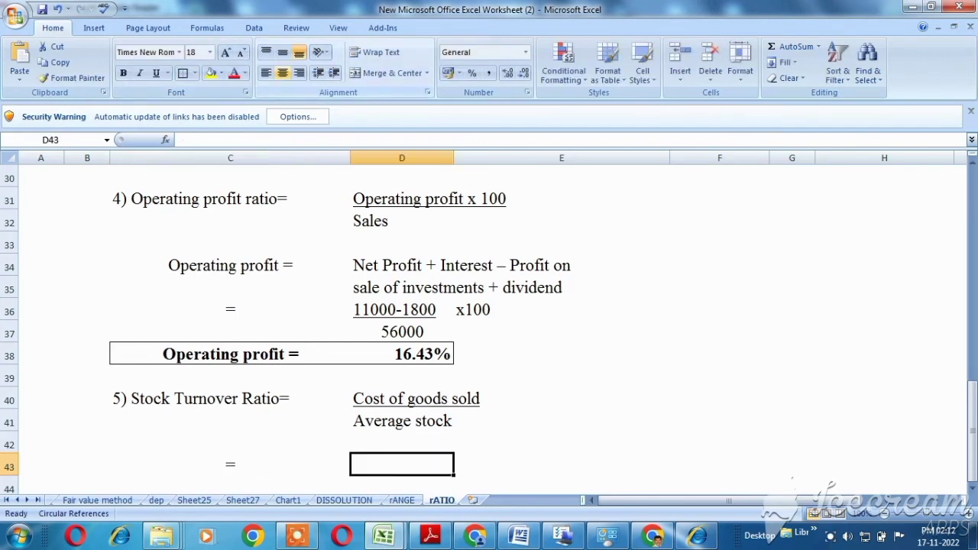
pyautogui.press('Up')
pyautogui.press('Up')
pyautogui.press('Up')
pyautogui.press('Up')
pyautogui.press('Up')
pyautogui.press('Up')
pyautogui.press('Up')
pyautogui.press('Up')
pyautogui.press('Up')
pyautogui.press('Up')
pyautogui.press('Up')
pyautogui.press('Up')
pyautogui.press('Up')
pyautogui.press('Up')
pyautogui.press('Up')
pyautogui.press('Up')
pyautogui.press('Up')
pyautogui.press('Up')
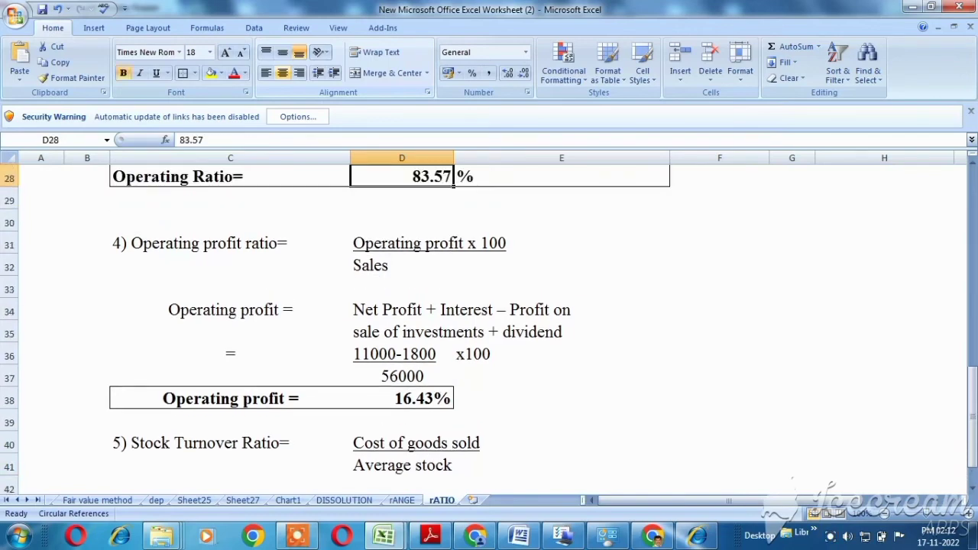
pyautogui.press('Up')
pyautogui.press('Up')
pyautogui.press('Up')
pyautogui.press('Down')
pyautogui.press('Down')
pyautogui.press('Down')
pyautogui.press('Down')
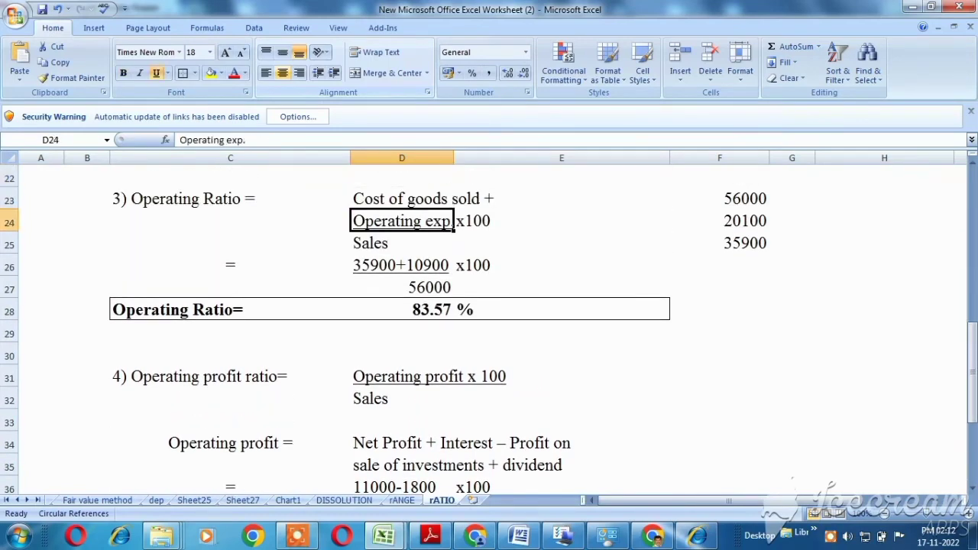
pyautogui.press('Down')
pyautogui.press('Down')
pyautogui.press('Down')
pyautogui.press('Down')
pyautogui.press('Down')
pyautogui.press('Down')
pyautogui.press('Down')
pyautogui.press('Down')
pyautogui.press('Down')
pyautogui.press('Down')
pyautogui.press('Down')
pyautogui.press('Down')
pyautogui.press('Down')
pyautogui.press('Down')
pyautogui.press('Down')
pyautogui.press('Down')
pyautogui.press('Down')
pyautogui.press('Down')
pyautogui.press('Down')
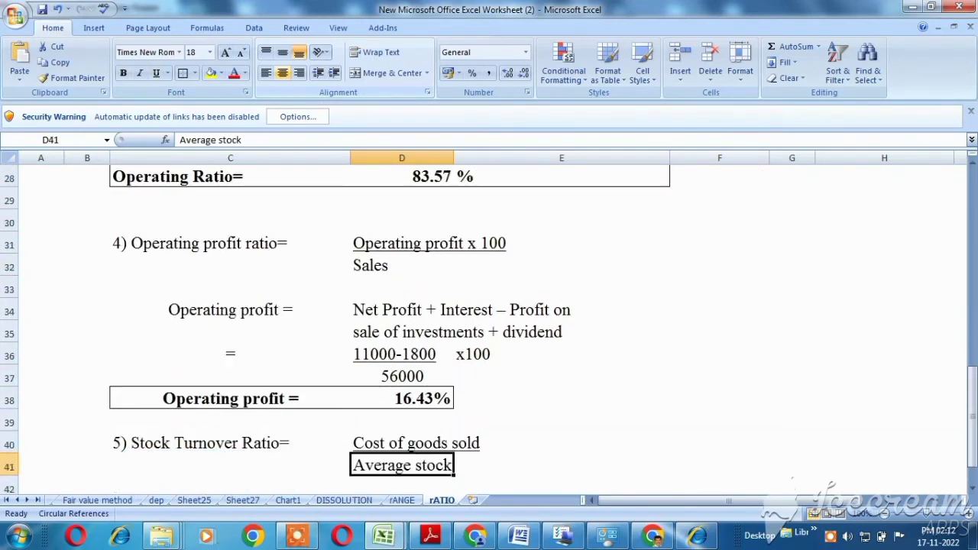
pyautogui.press('Up')
pyautogui.press('Up')
# - Enter 35900, underlined, in D43 and 10000 below it in D44
pyautogui.write('35900')
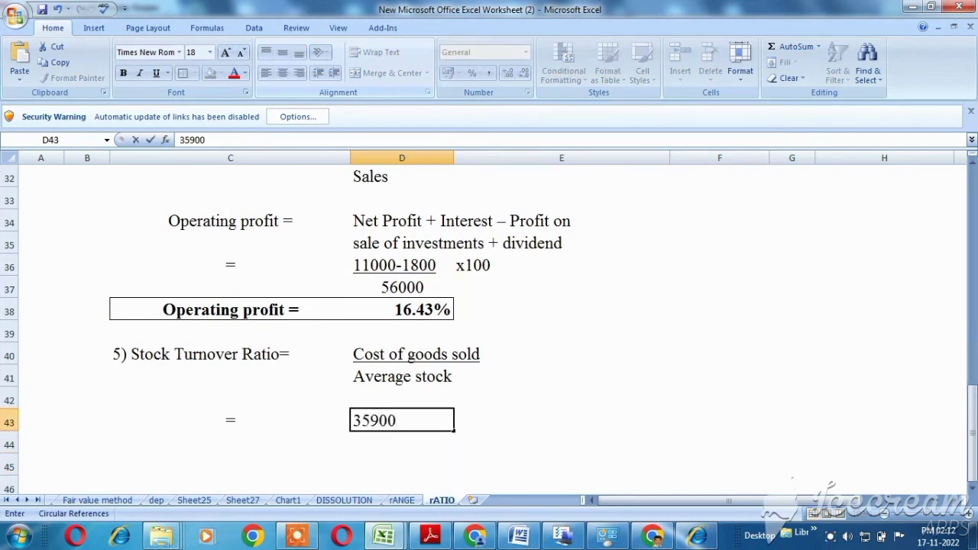
pyautogui.hotkey('ctrl', 'Return')
pyautogui.hotkey('ctrl', 'u')
pyautogui.press('Down')
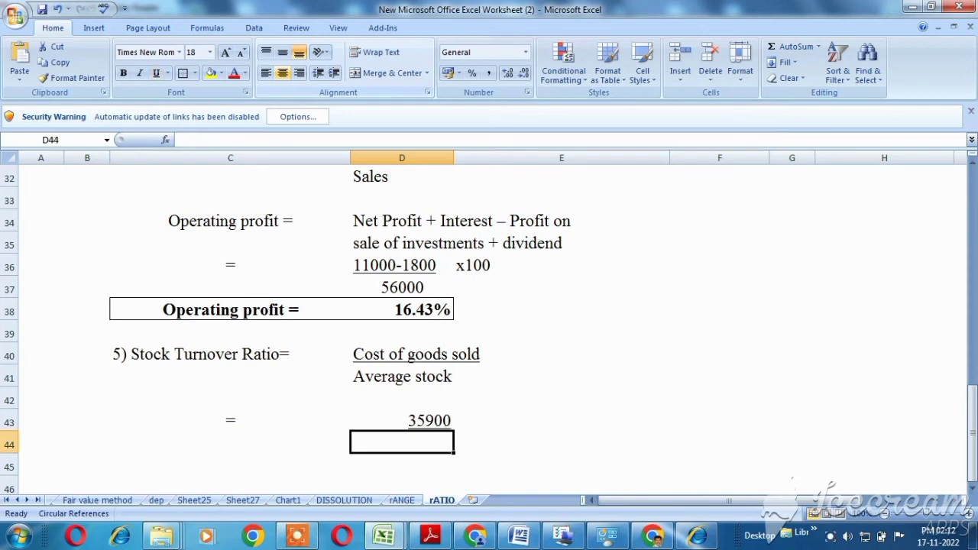
pyautogui.press('Up')
pyautogui.press('Up')
pyautogui.press('Up')
pyautogui.press('Up')
pyautogui.press('Up')
pyautogui.press('Up')
pyautogui.press('Up')
pyautogui.press('Up')
pyautogui.press('Up')
pyautogui.press('Up')
pyautogui.press('Up')
pyautogui.press('Up')
pyautogui.press('Up')
pyautogui.press('Up')
pyautogui.press('Up')
pyautogui.press('Up')
pyautogui.press('Up')
pyautogui.press('Up')
pyautogui.press('Up')
pyautogui.press('Up')
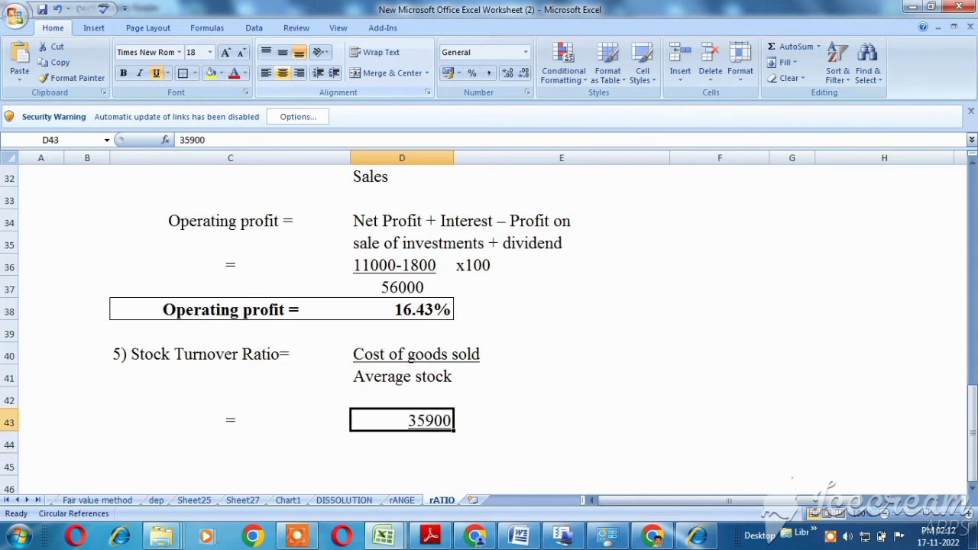
pyautogui.press('Up')
pyautogui.press('Up')
pyautogui.press('Up')
pyautogui.press('Up')
pyautogui.press('Up')
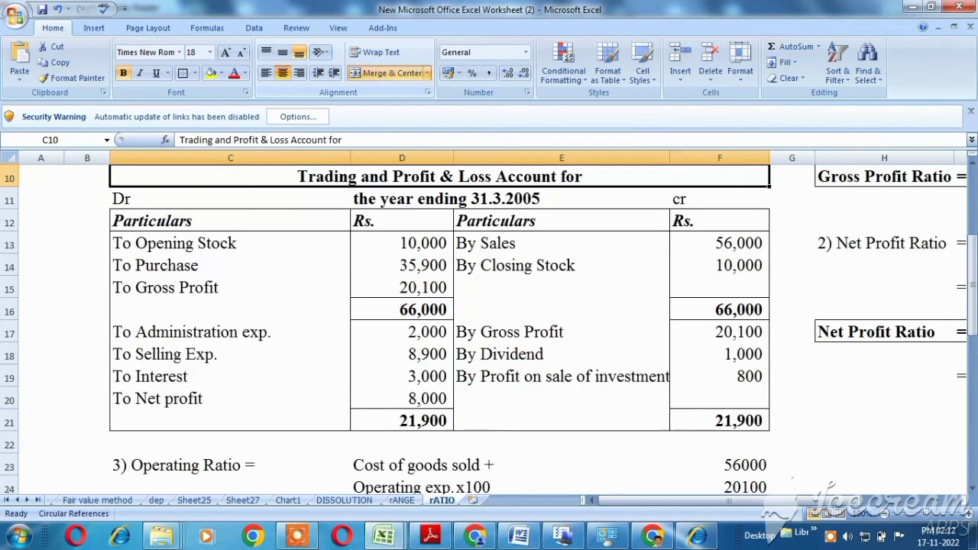
pyautogui.press('Down')
pyautogui.press('Down')
pyautogui.press('Up')
pyautogui.press('Right')
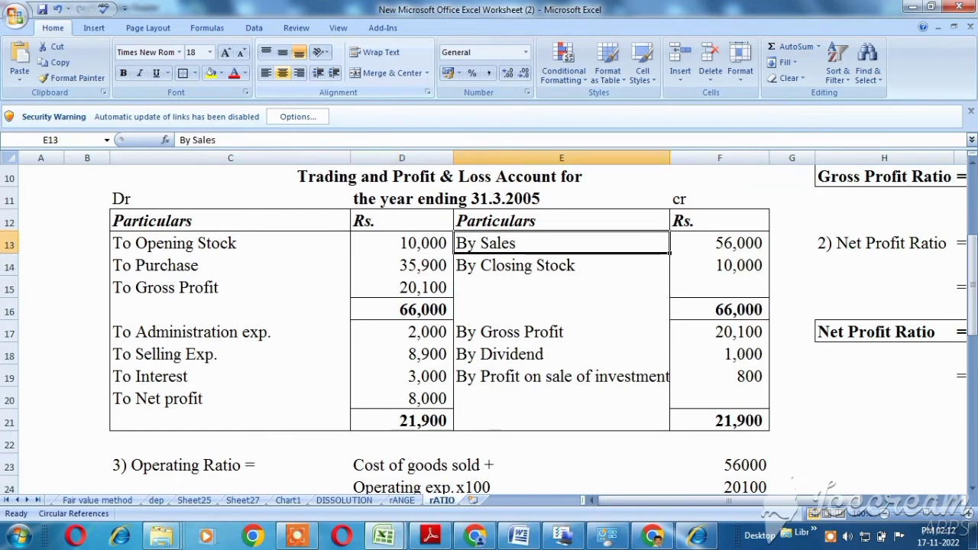
pyautogui.press('Down')
pyautogui.press('Down')
pyautogui.press('Down')
pyautogui.press('Down')
pyautogui.press('Down')
pyautogui.press('Down')
pyautogui.press('Down')
pyautogui.press('Down')
pyautogui.press('Down')
pyautogui.press('Down')
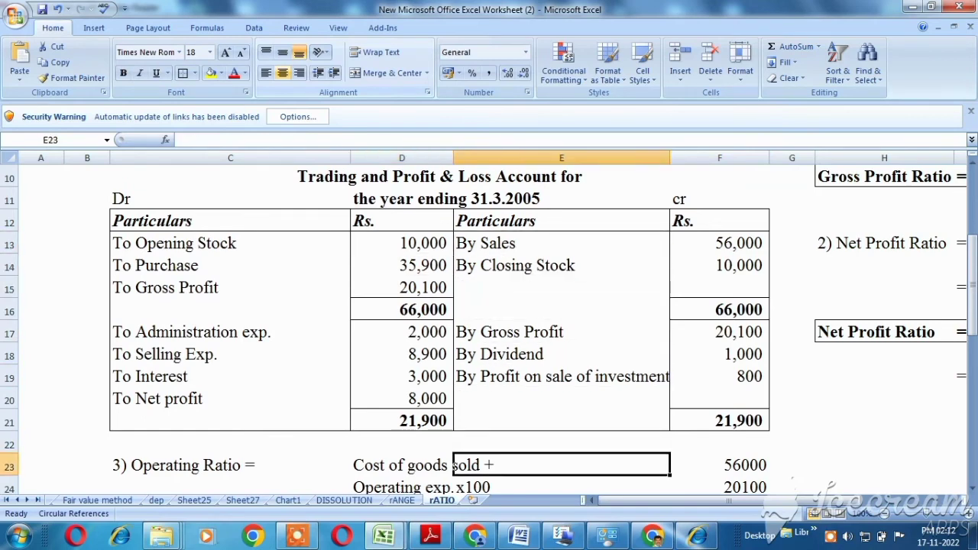
pyautogui.press('Down')
pyautogui.press('Down')
pyautogui.press('Down')
pyautogui.press('Down')
pyautogui.press('Down')
pyautogui.press('Down')
pyautogui.press('Down')
pyautogui.press('Down')
pyautogui.press('Down')
pyautogui.press('Down')
pyautogui.press('Down')
pyautogui.press('Down')
pyautogui.press('Down')
pyautogui.press('Down')
pyautogui.press('Down')
pyautogui.press('Down')
pyautogui.press('Down')
pyautogui.press('Down')
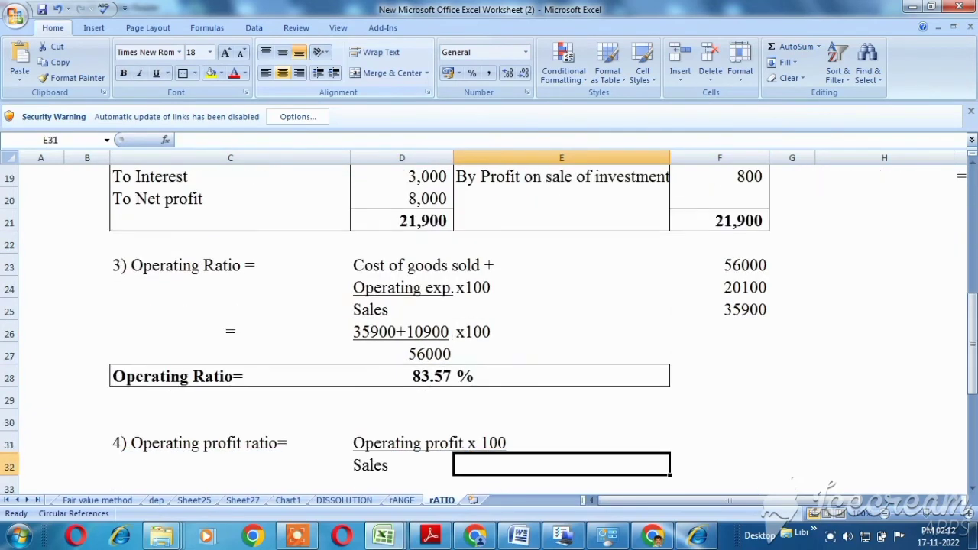
pyautogui.press('Down')
pyautogui.press('Down')
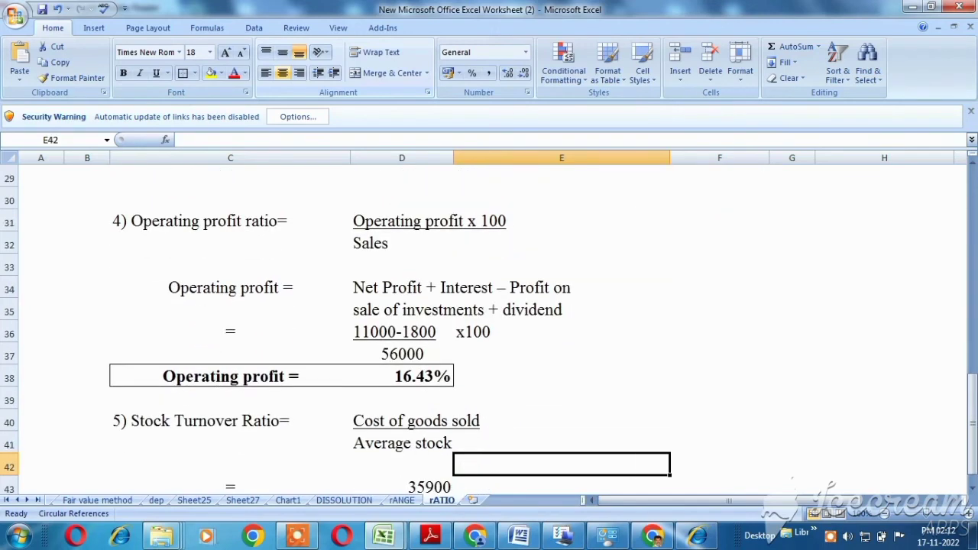
pyautogui.press('Left')
pyautogui.press('Down')
pyautogui.write('10000')
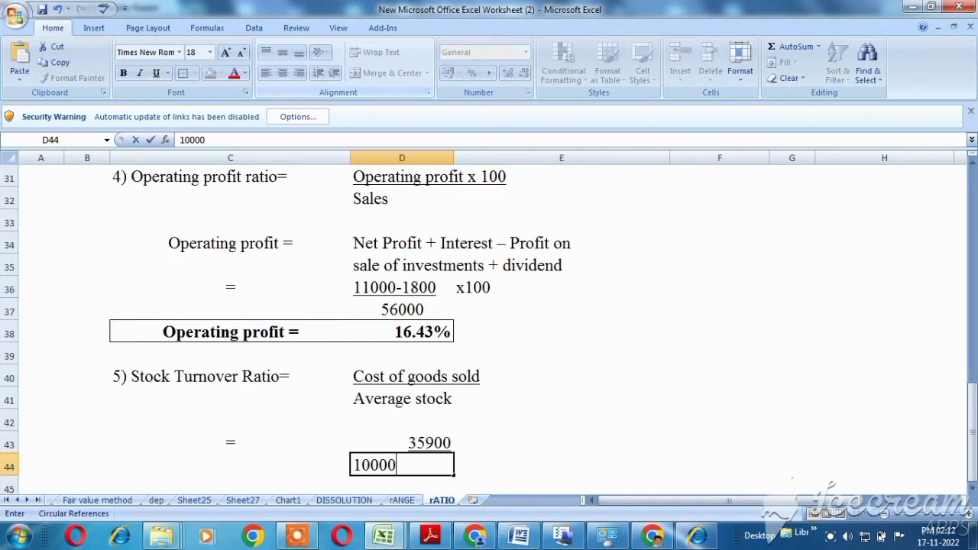
pyautogui.press('Return')
# - Start row 45 with = and compute the ratio with =D43/D44
pyautogui.press('Left')
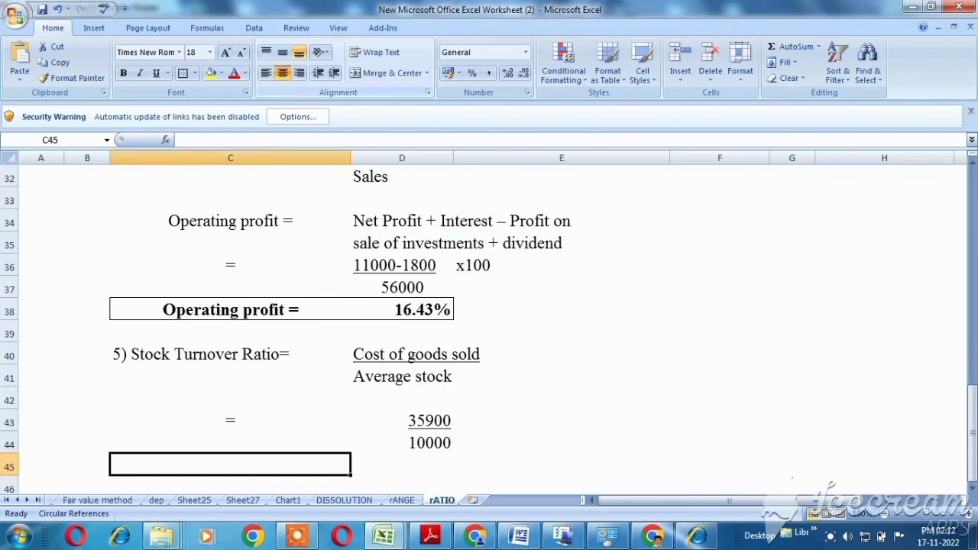
pyautogui.write('=')
pyautogui.press('Tab')
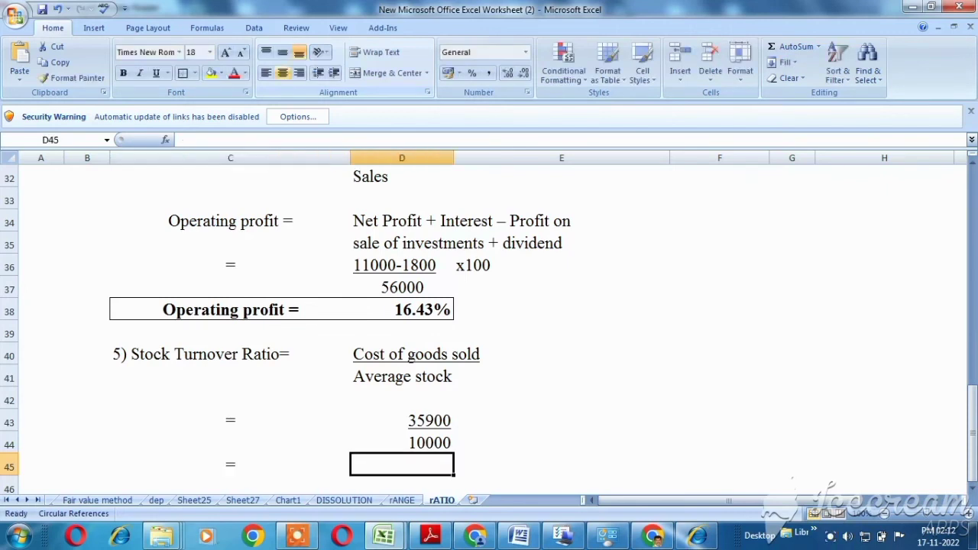
pyautogui.write('=')
pyautogui.press('BackSpace')
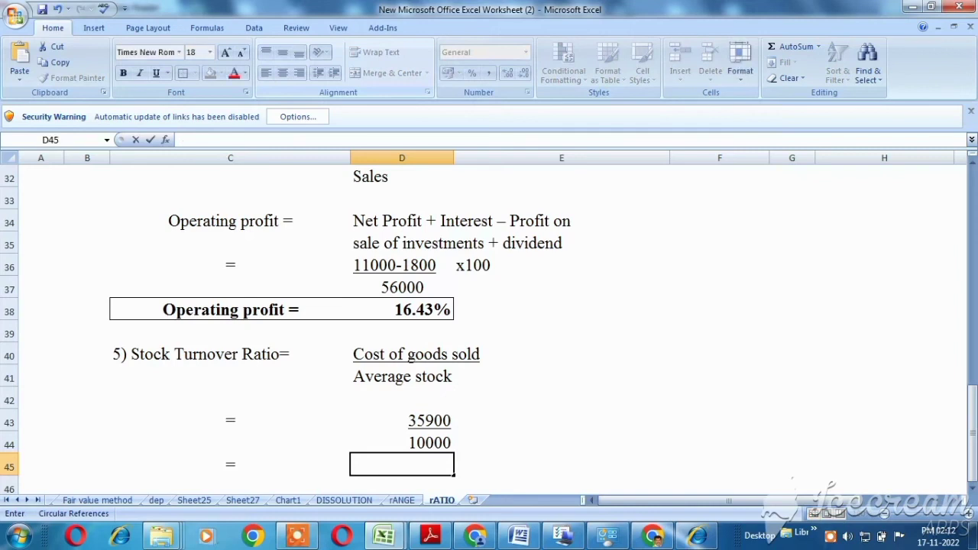
pyautogui.write('=')
pyautogui.press('Up')
pyautogui.press('Up')
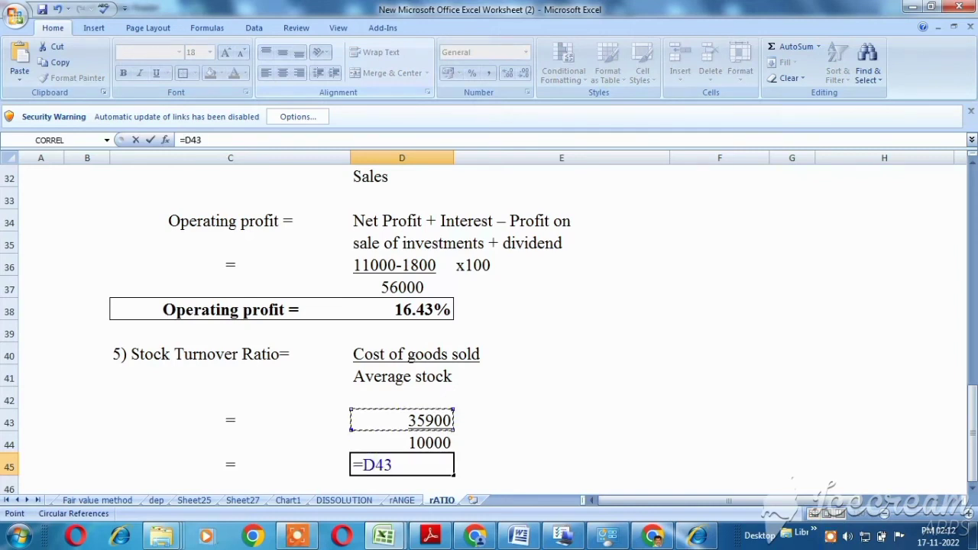
pyautogui.write('/')
pyautogui.press('Up')
pyautogui.press('Return')
pyautogui.press('Up')
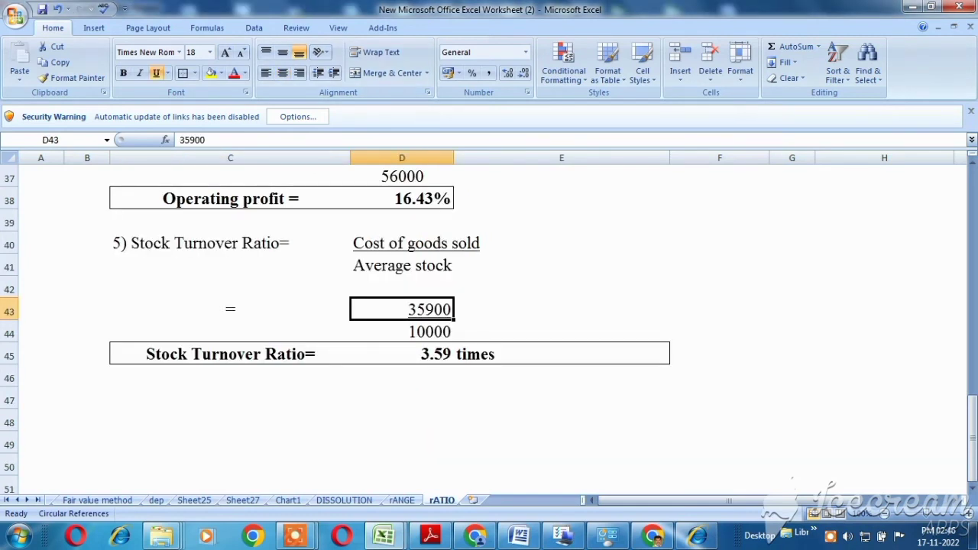
pyautogui.press('Up')
pyautogui.press('Up')
pyautogui.press('Up')
pyautogui.press('Up')
pyautogui.press('Up')
pyautogui.press('Up')
pyautogui.press('Up')
pyautogui.press('Up')
pyautogui.press('Up')
pyautogui.press('Up')
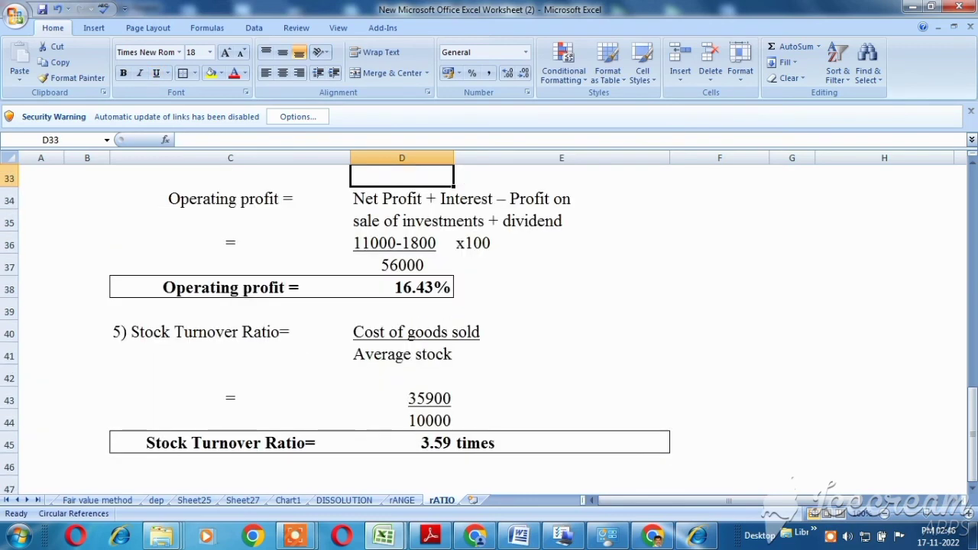
pyautogui.press('Up')
pyautogui.press('Up')
pyautogui.press('Up')
pyautogui.press('Up')
pyautogui.press('Up')
pyautogui.press('Up')
pyautogui.press('Up')
pyautogui.press('Up')
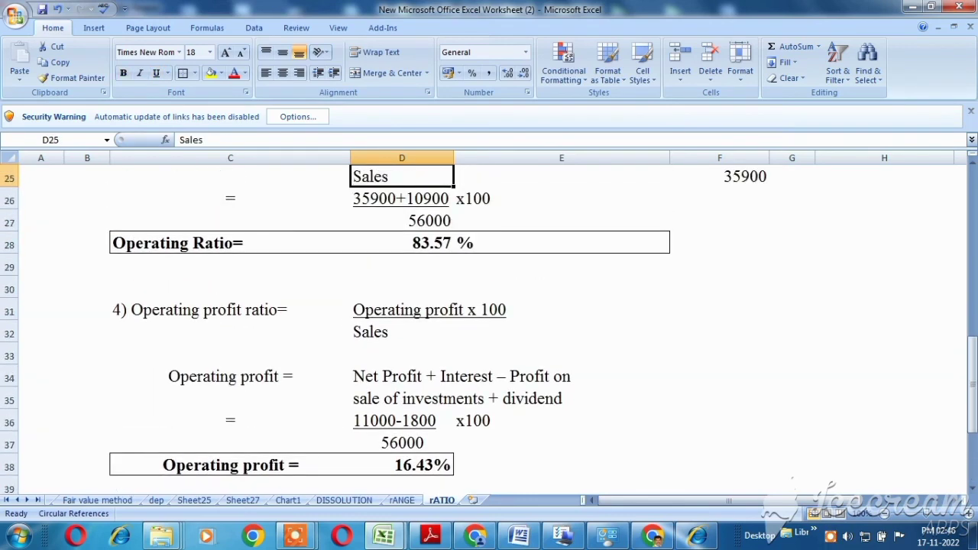
pyautogui.press('Up')
pyautogui.press('Up')
pyautogui.press('Up')
pyautogui.press('Up')
pyautogui.press('Up')
pyautogui.press('Up')
pyautogui.press('Up')
pyautogui.press('Up')
pyautogui.press('Up')
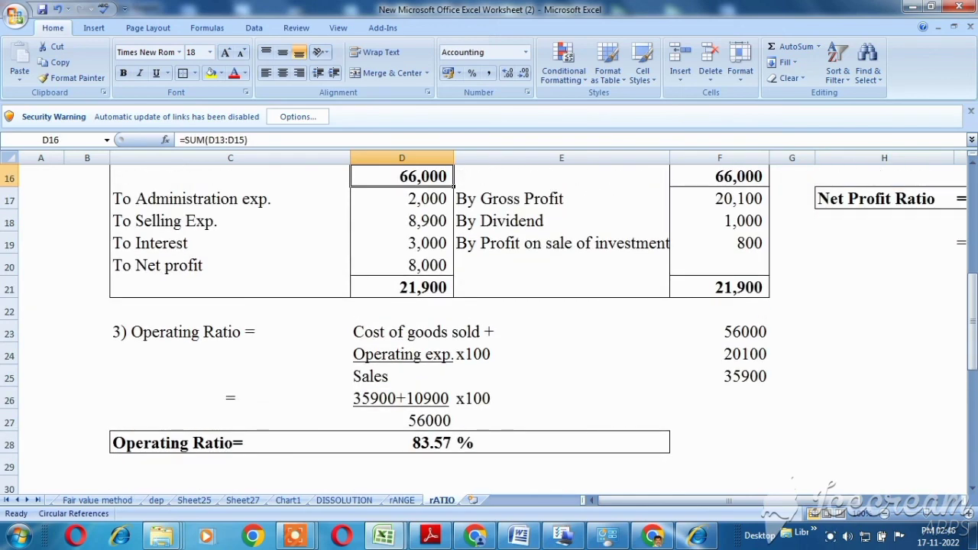
pyautogui.press('Up')
pyautogui.press('Up')
pyautogui.press('Up')
pyautogui.press('Up')
pyautogui.press('Up')
pyautogui.press('Up')
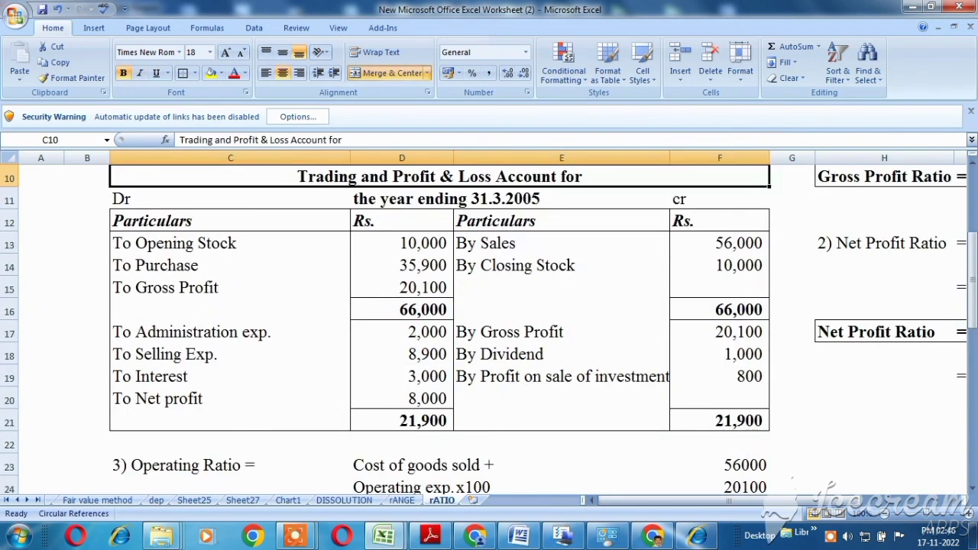
pyautogui.press('Up')
pyautogui.press('Up')
pyautogui.press('Up')
pyautogui.press('Up')
pyautogui.press('Up')
pyautogui.press('Up')
pyautogui.press('Up')
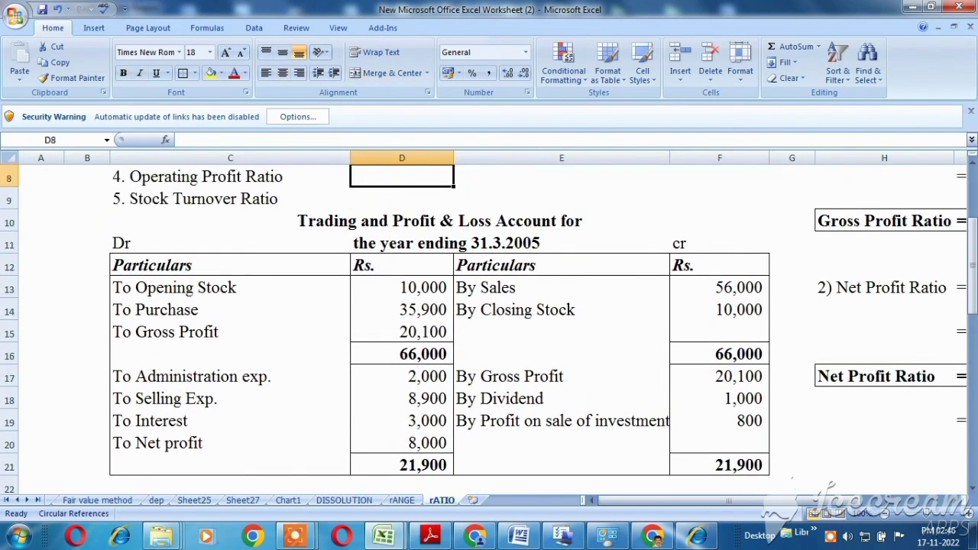
pyautogui.press('Up')
pyautogui.press('Up')
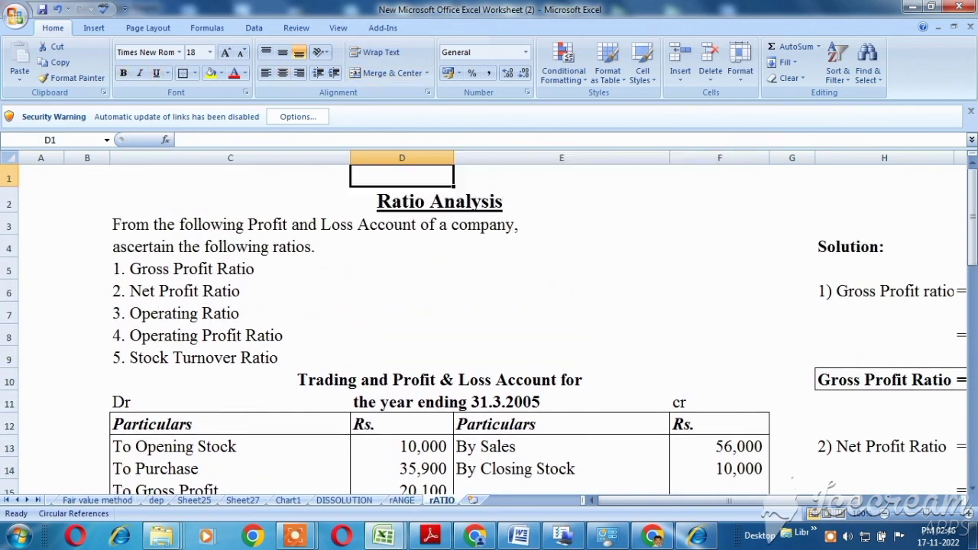